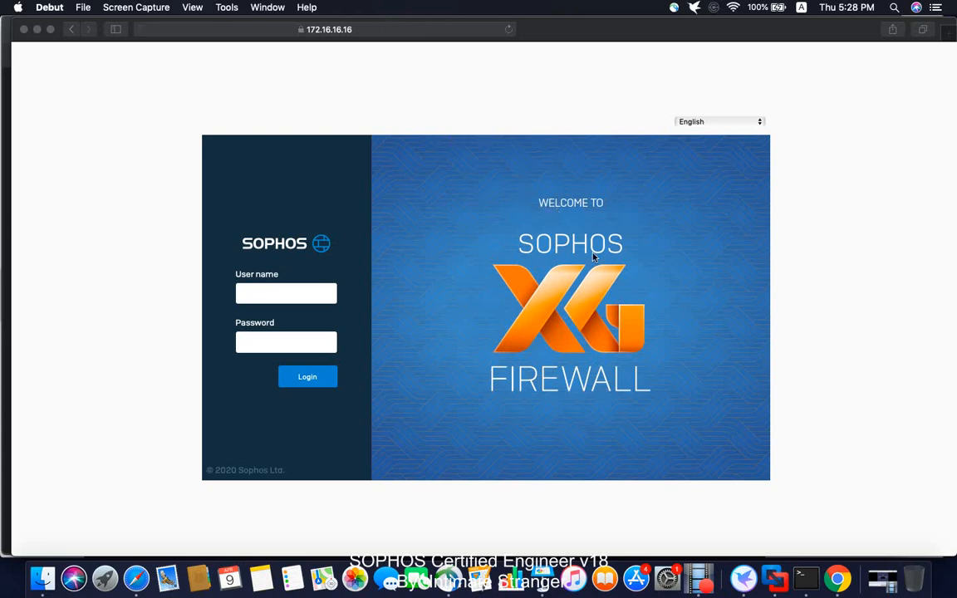
# Step: Log in to the firewall web console as admin with the account password and decline saving the password
pyautogui.click(278, 289)
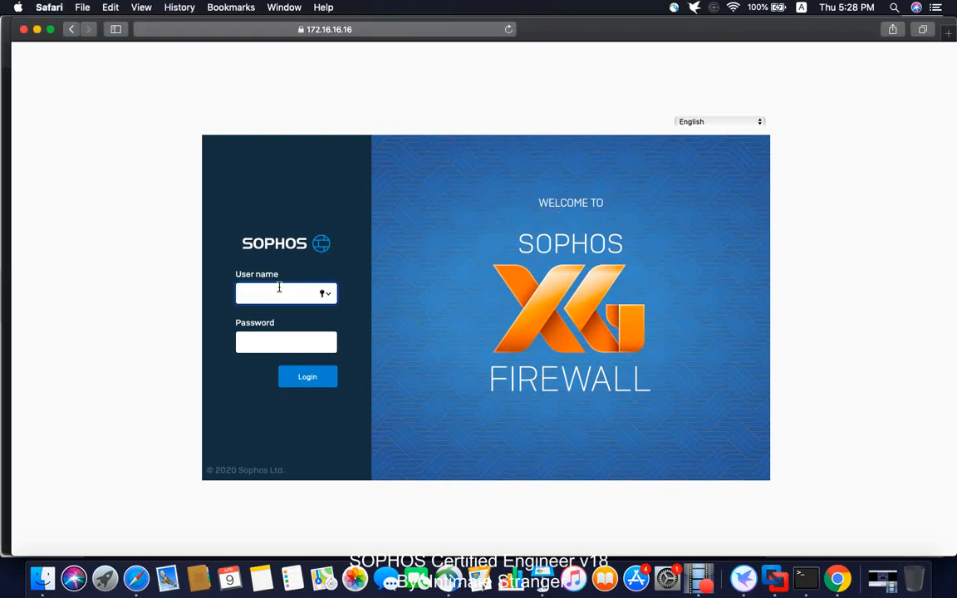
pyautogui.write('admin')
pyautogui.press('Tab')
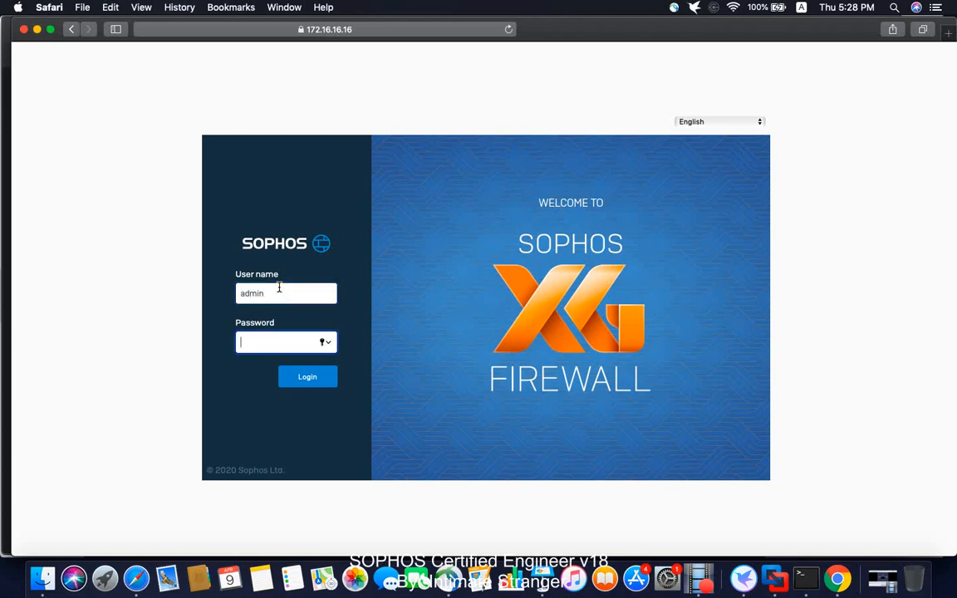
pyautogui.write('**********')
pyautogui.press('Return')
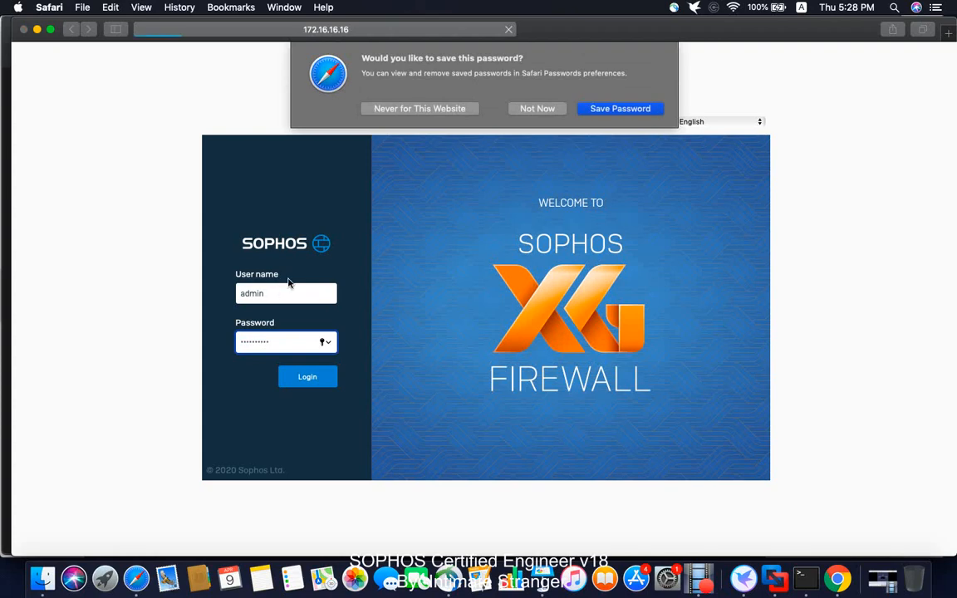
pyautogui.click(525, 109)
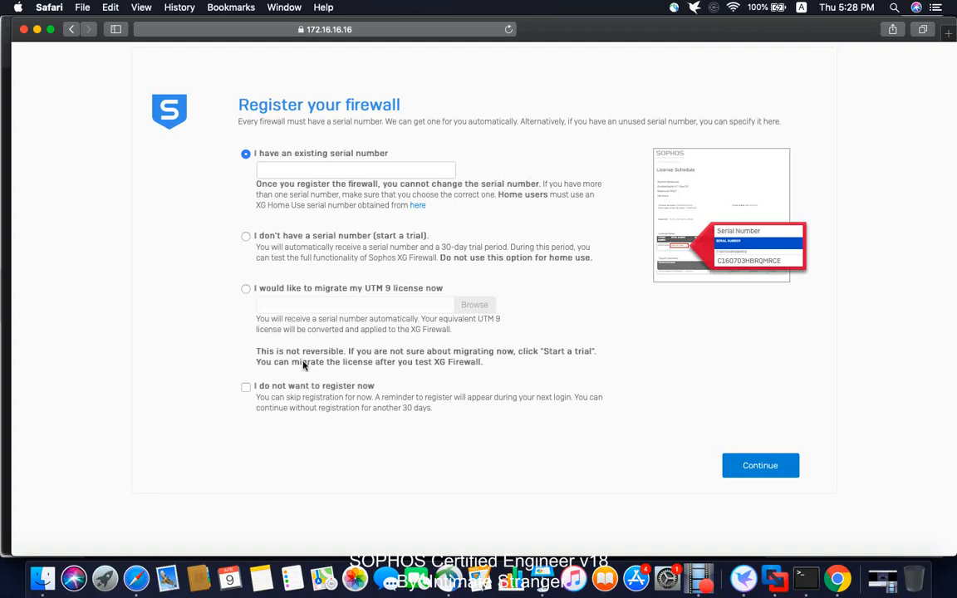
# Step: Defer the firewall registration by choosing not to register now and continue past the warning
pyautogui.click(246, 387)
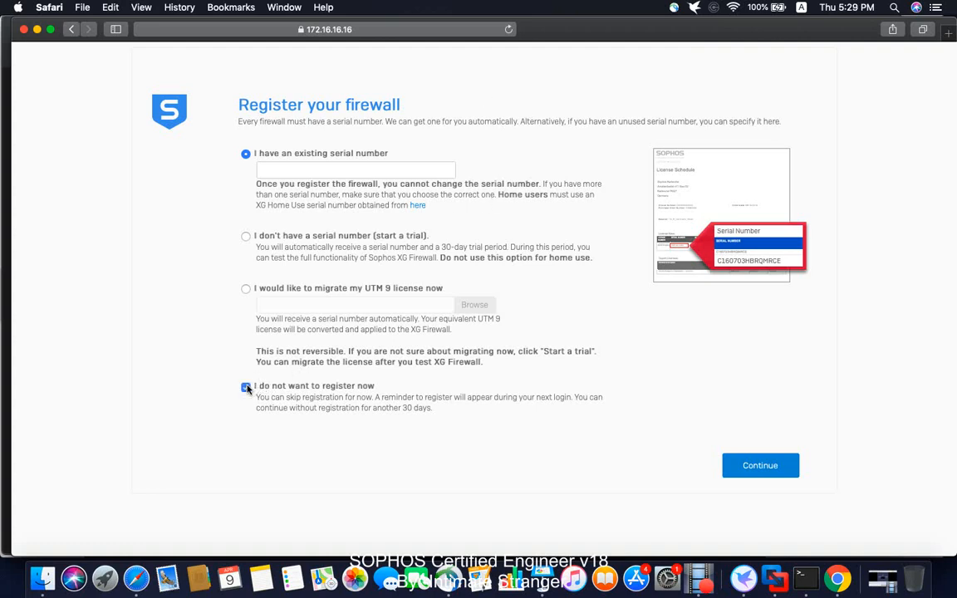
pyautogui.click(769, 469)
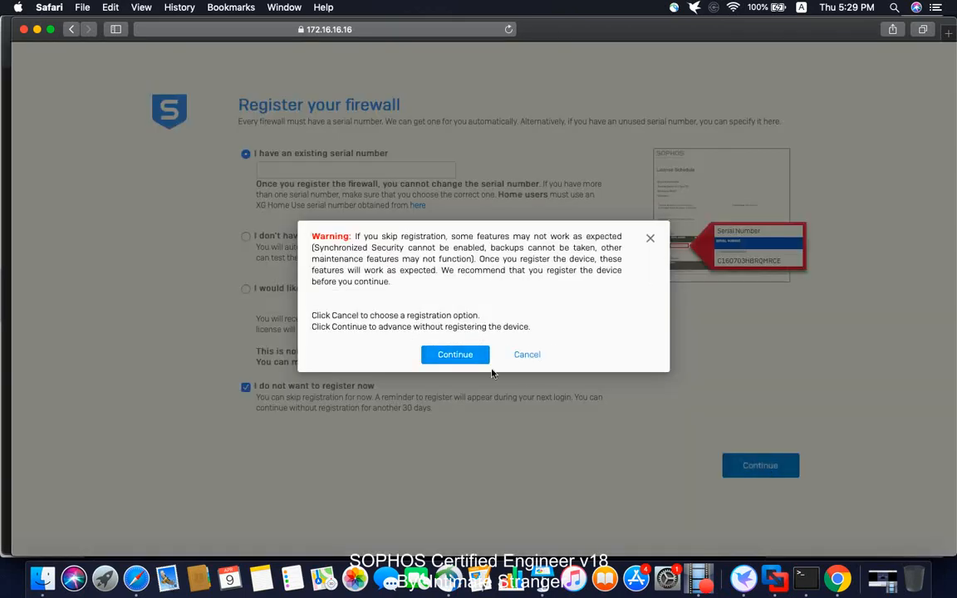
pyautogui.click(456, 358)
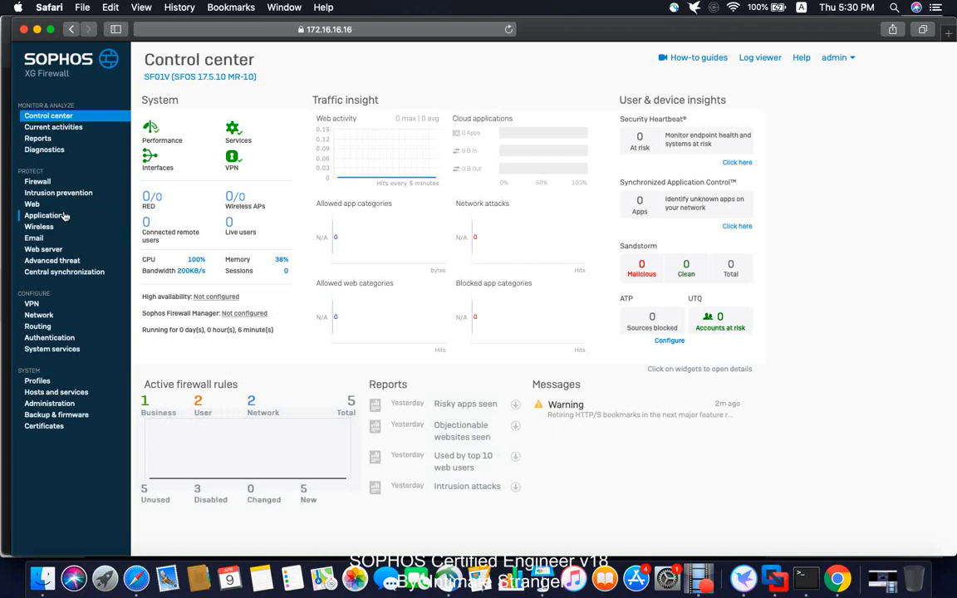
# Step: Enable HTTPS admin service for the WAN zone in the local service ACL of the device access settings
pyautogui.click(37, 182)
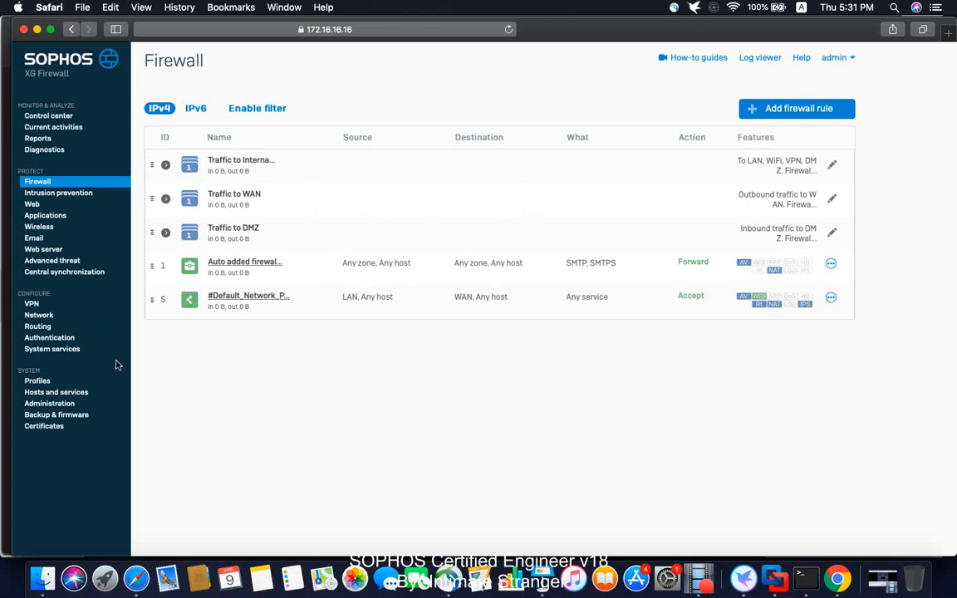
pyautogui.click(54, 405)
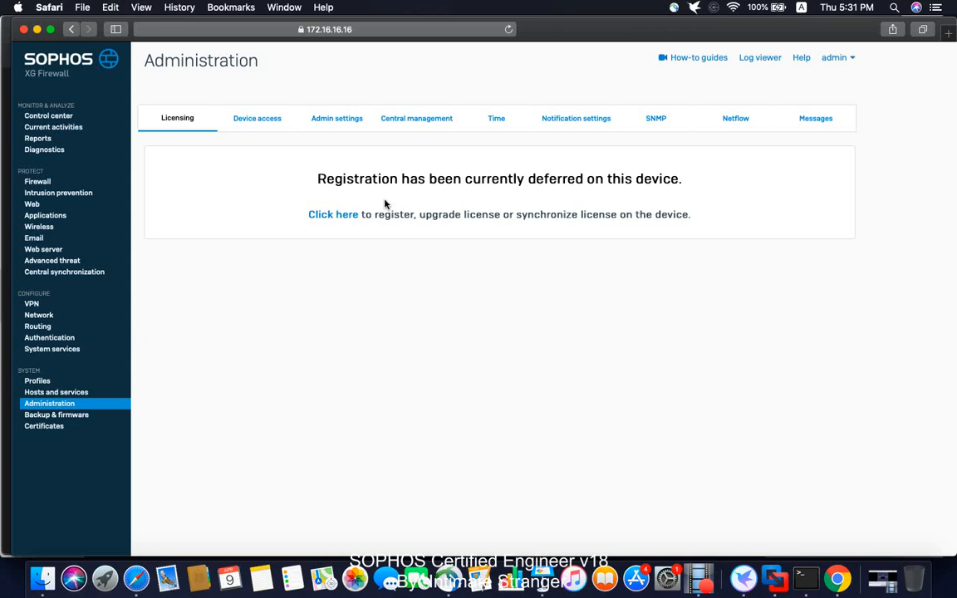
pyautogui.click(270, 119)
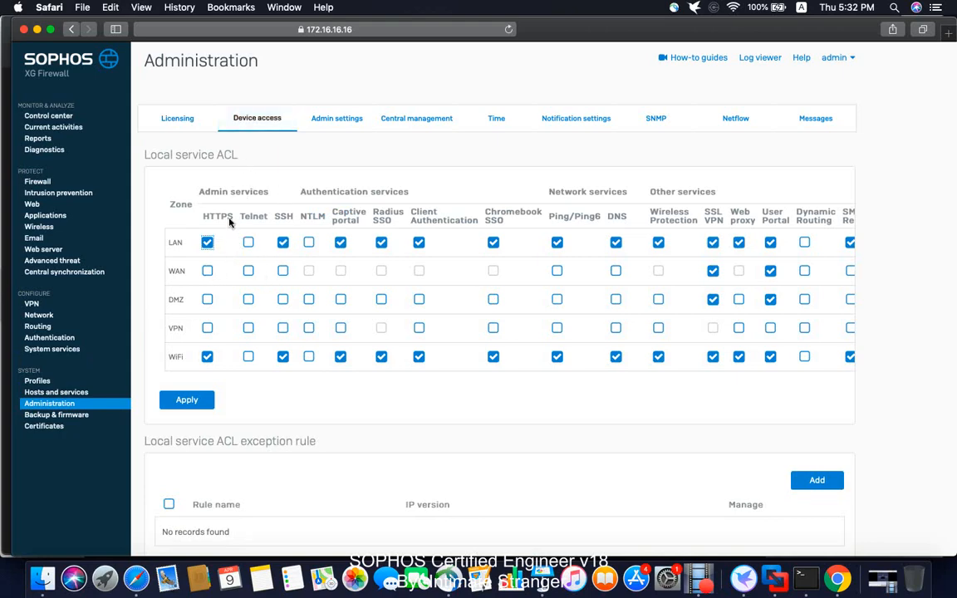
pyautogui.click(209, 276)
pyautogui.scroll(-10, 230, 276)
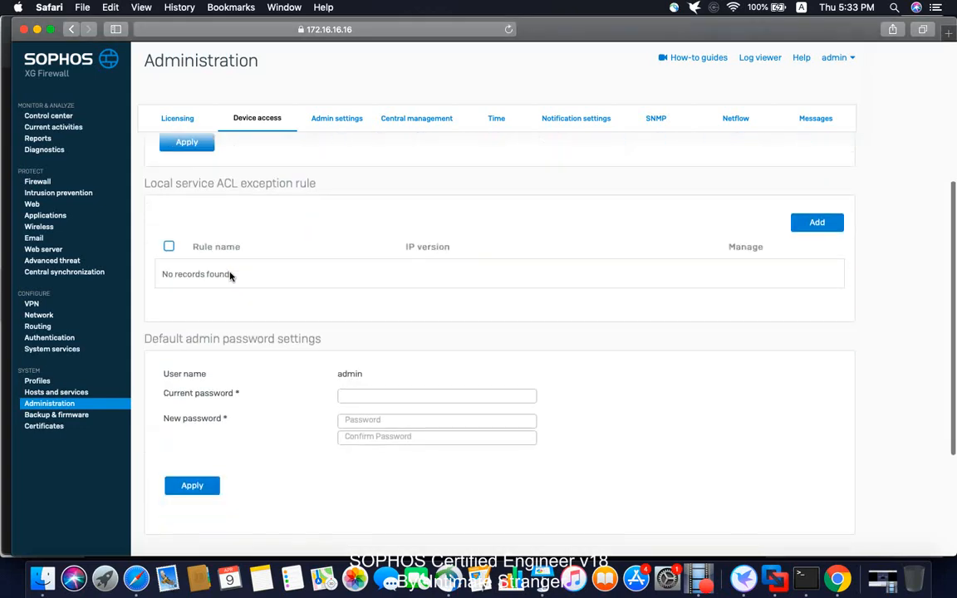
pyautogui.scroll(10, 230, 276)
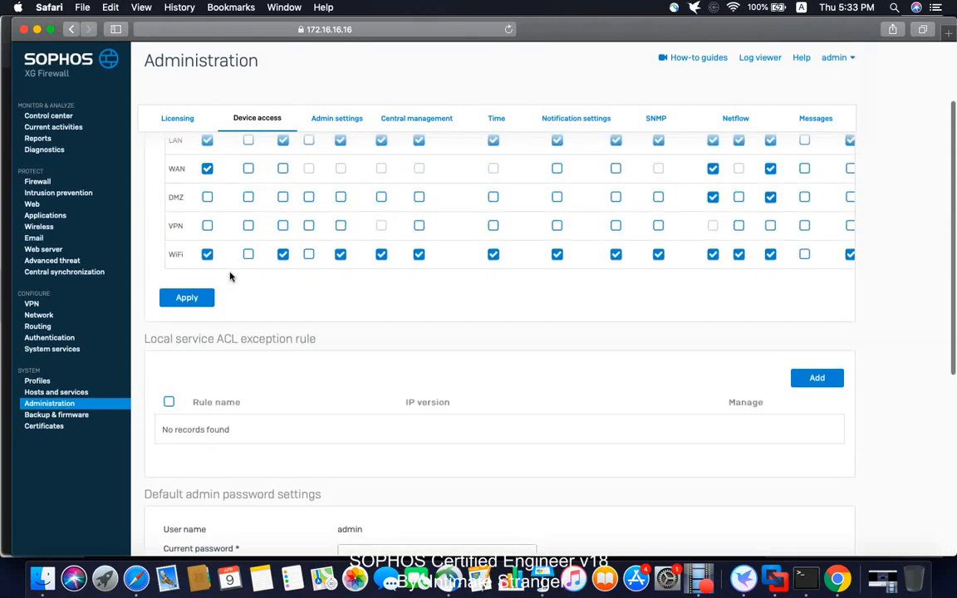
# Step: Set the admin console HTTPS port to 10444 in the admin settings and apply the change
pyautogui.click(331, 121)
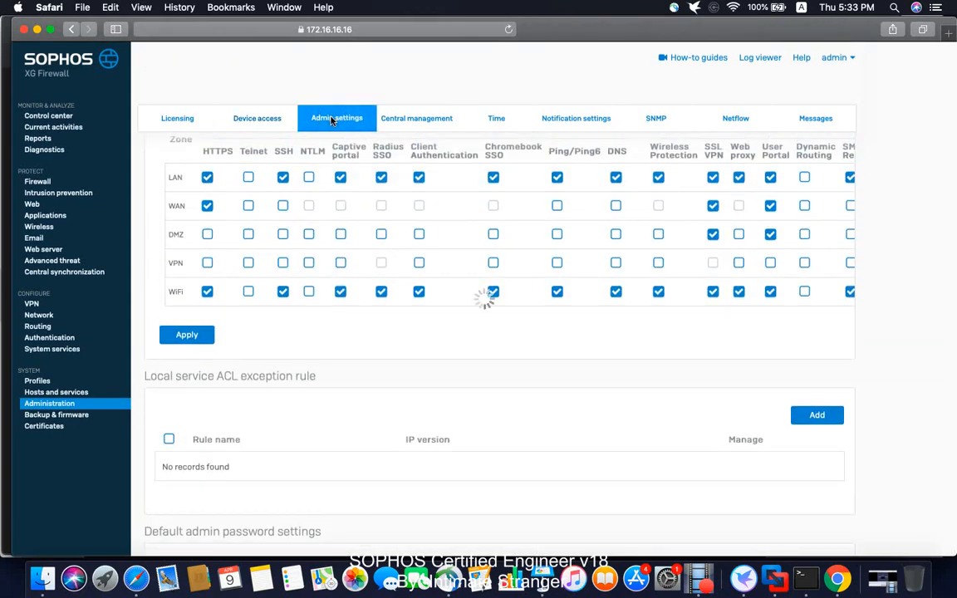
pyautogui.scroll(-4, 440, 349)
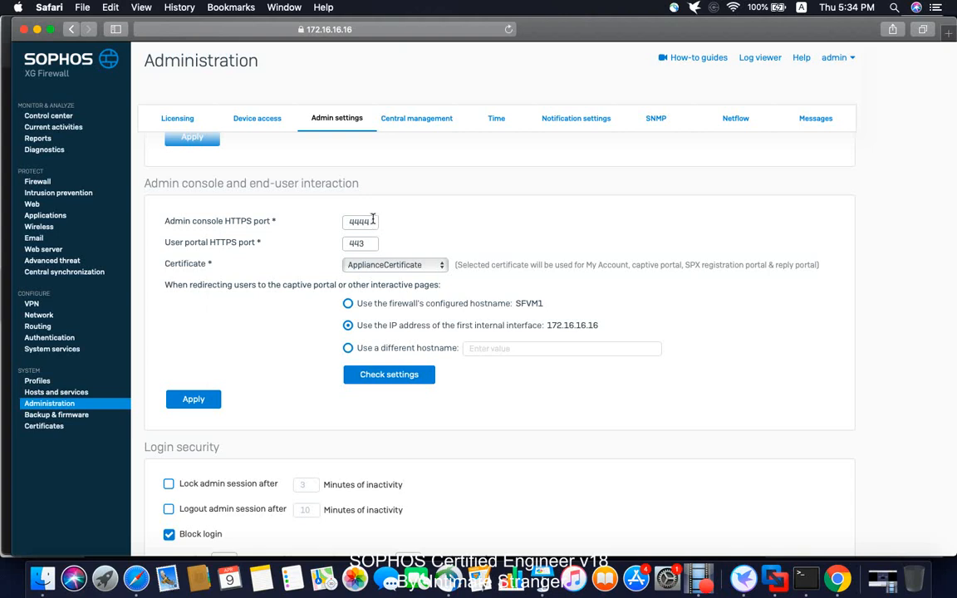
pyautogui.doubleClick(347, 221)
pyautogui.write('110')
pyautogui.write('444')
pyautogui.click(331, 29)
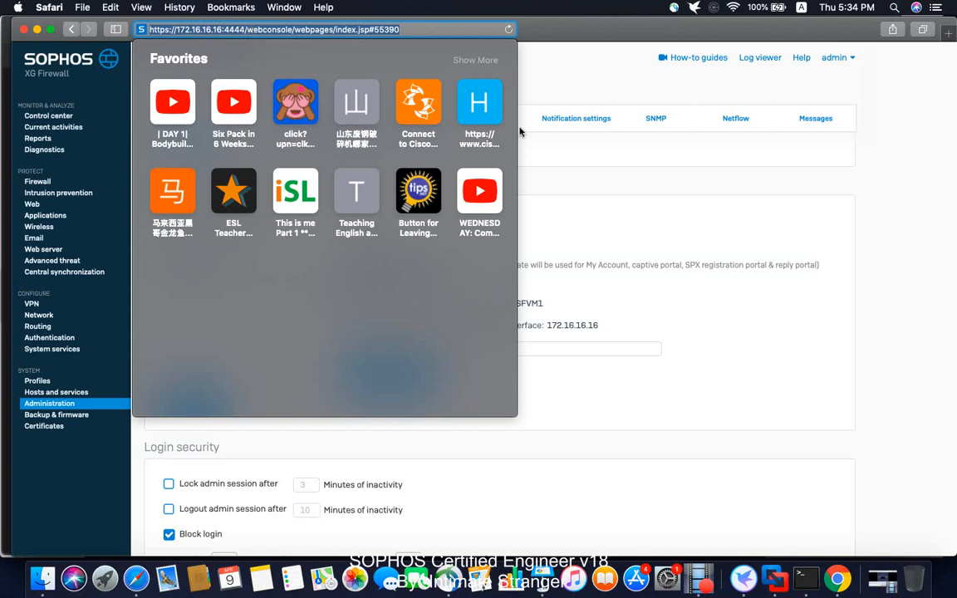
pyautogui.click(548, 210)
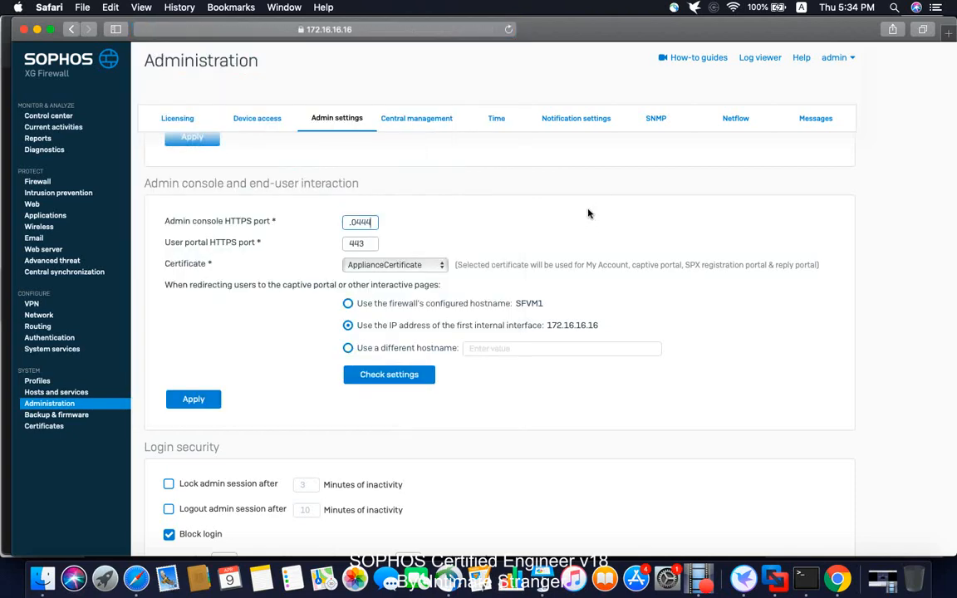
pyautogui.click(196, 400)
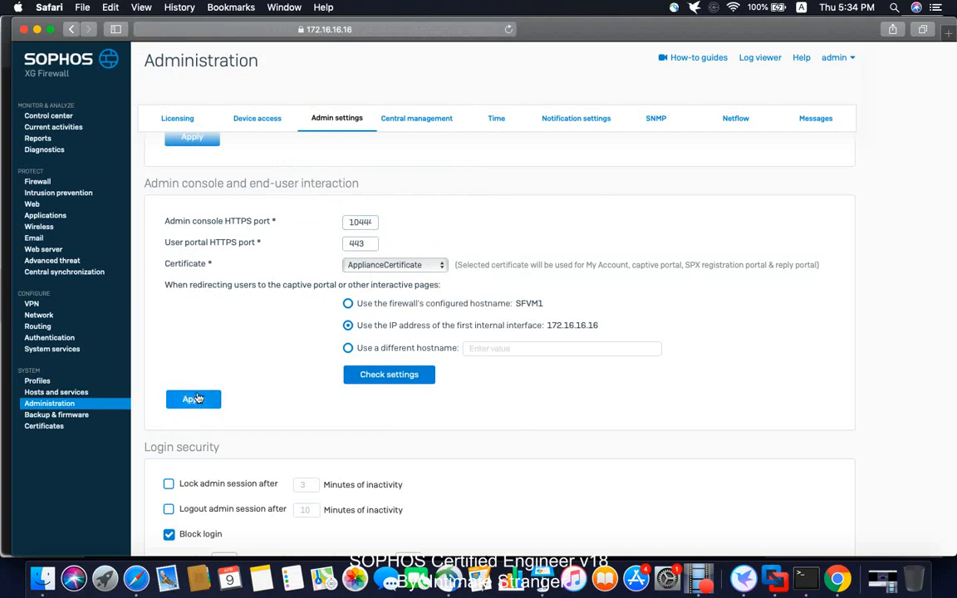
pyautogui.click(455, 314)
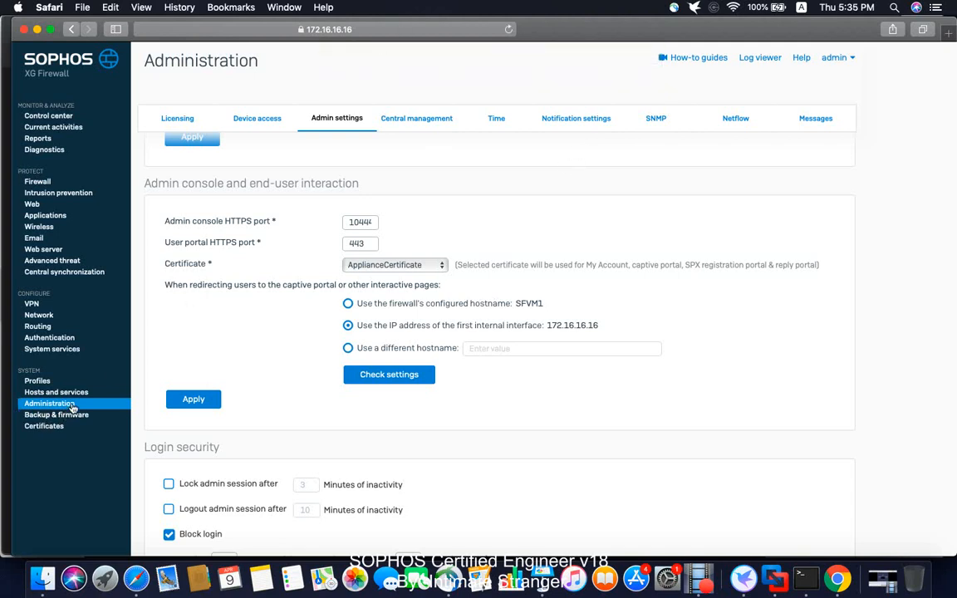
# Step: Reload the web console at 172.16.16.16 using port 10444 and check the address it uses
pyautogui.click(38, 315)
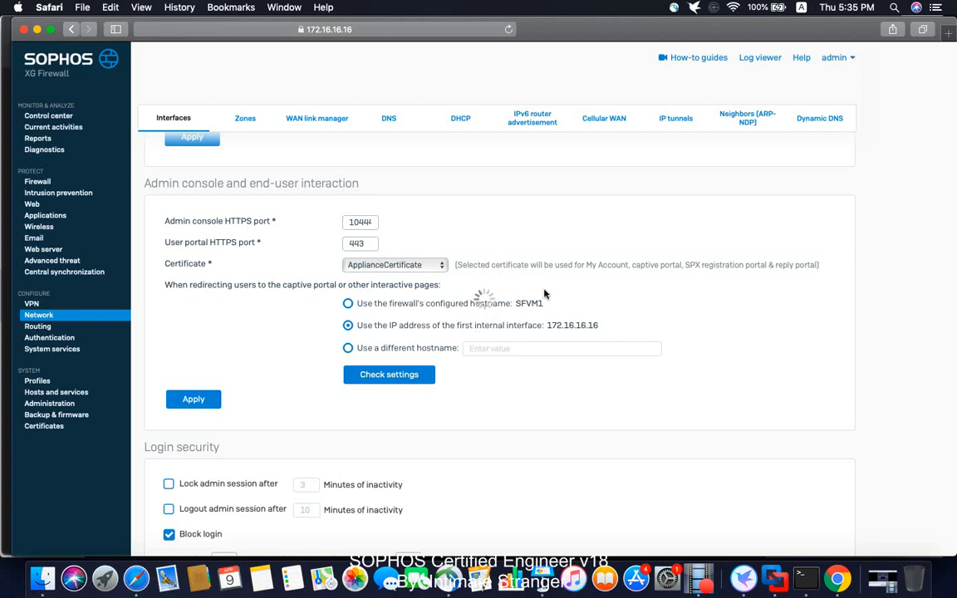
pyautogui.click(451, 29)
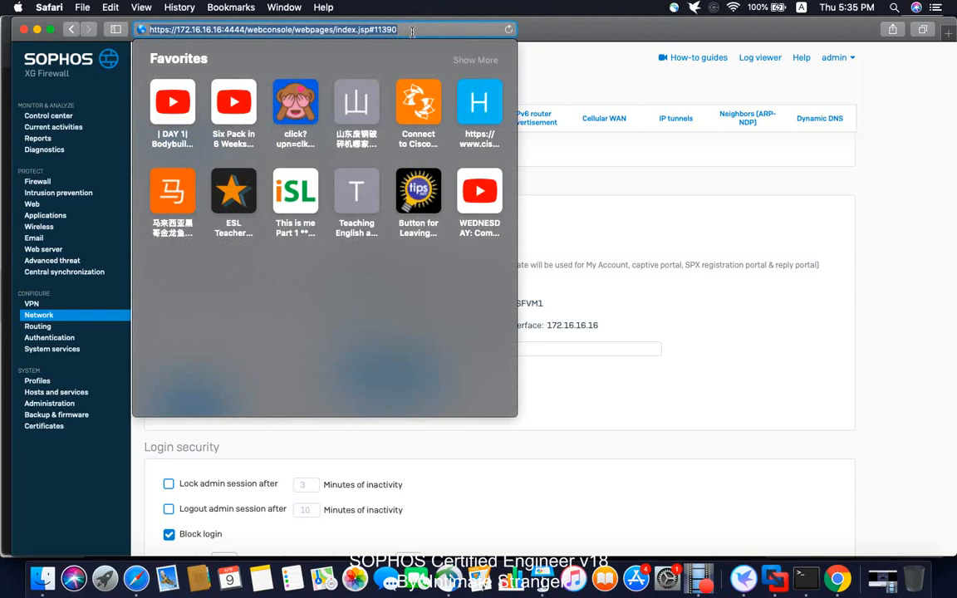
pyautogui.click(245, 29)
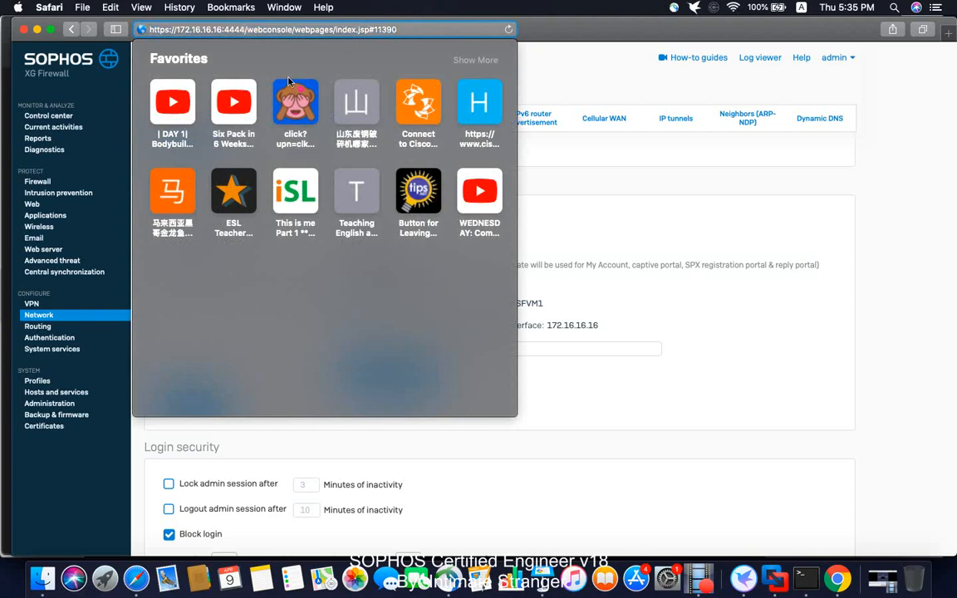
pyautogui.press('BackSpace')
pyautogui.press('BackSpace')
pyautogui.press('BackSpace')
pyautogui.press('BackSpace')
pyautogui.write('1')
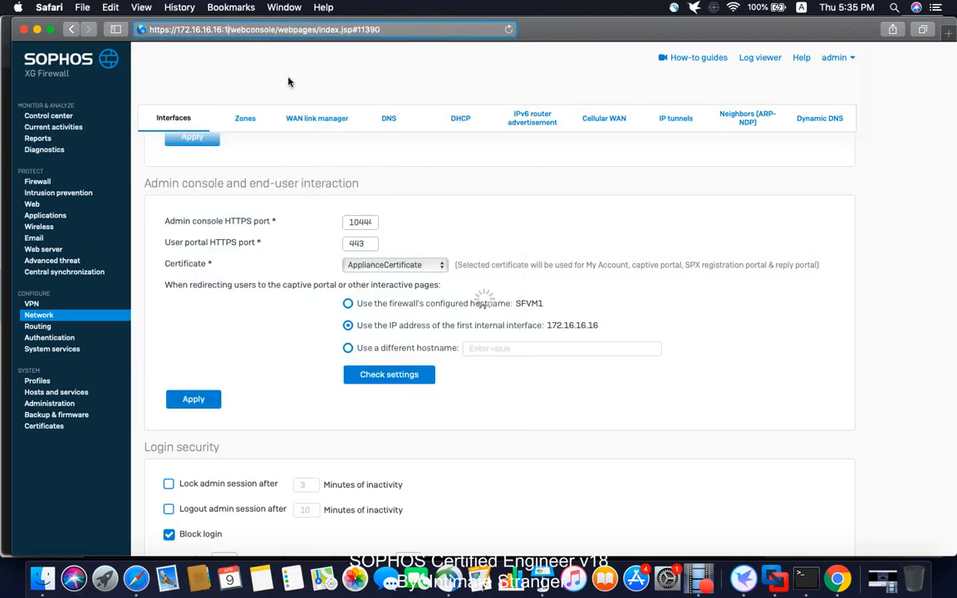
pyautogui.write('0444')
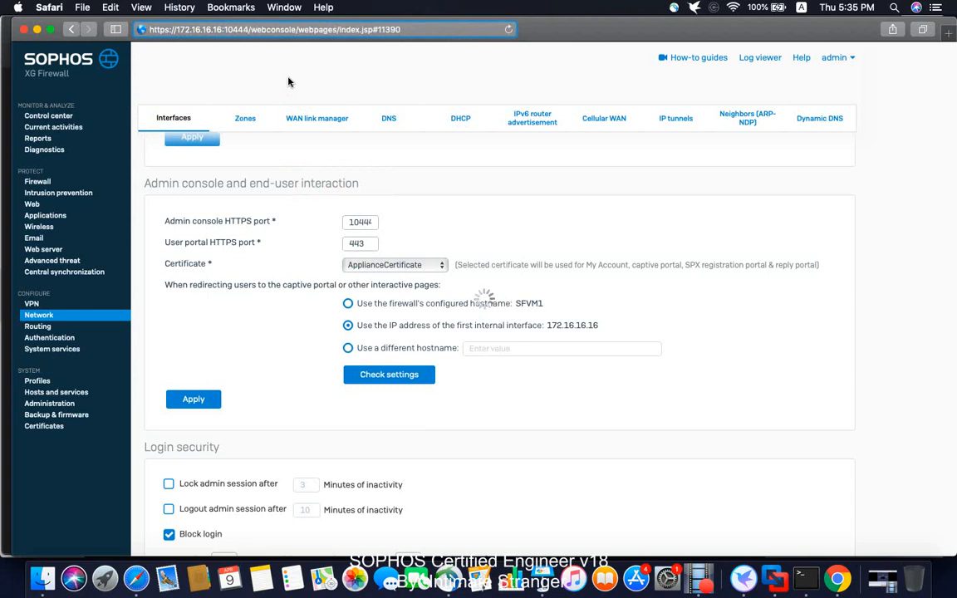
pyautogui.press('Return')
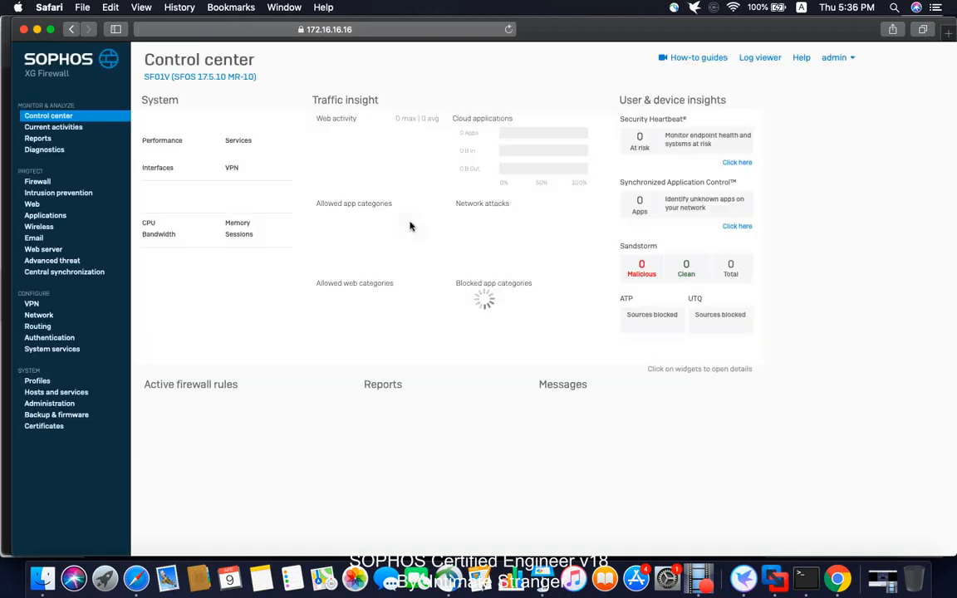
pyautogui.click(397, 29)
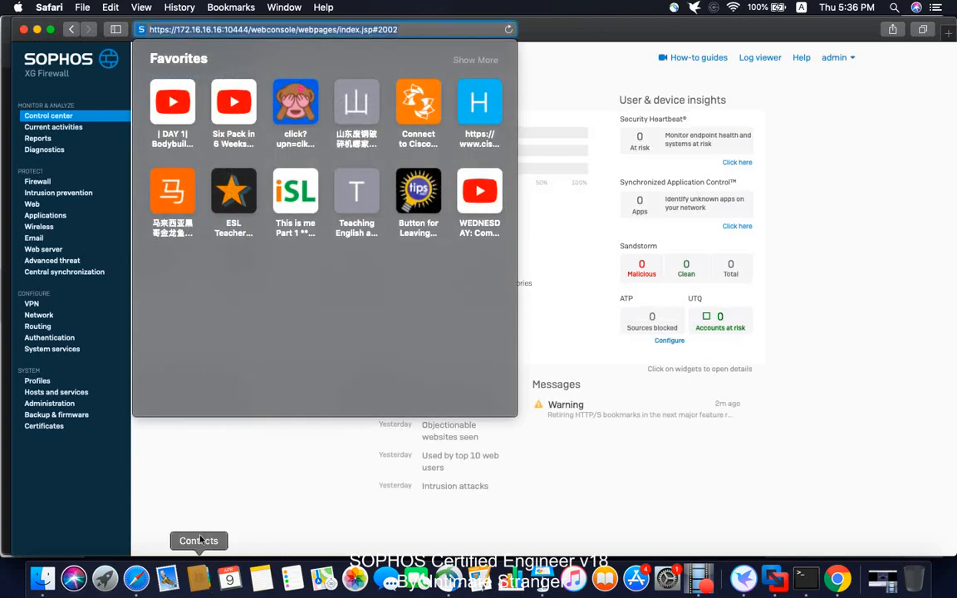
pyautogui.click(193, 487)
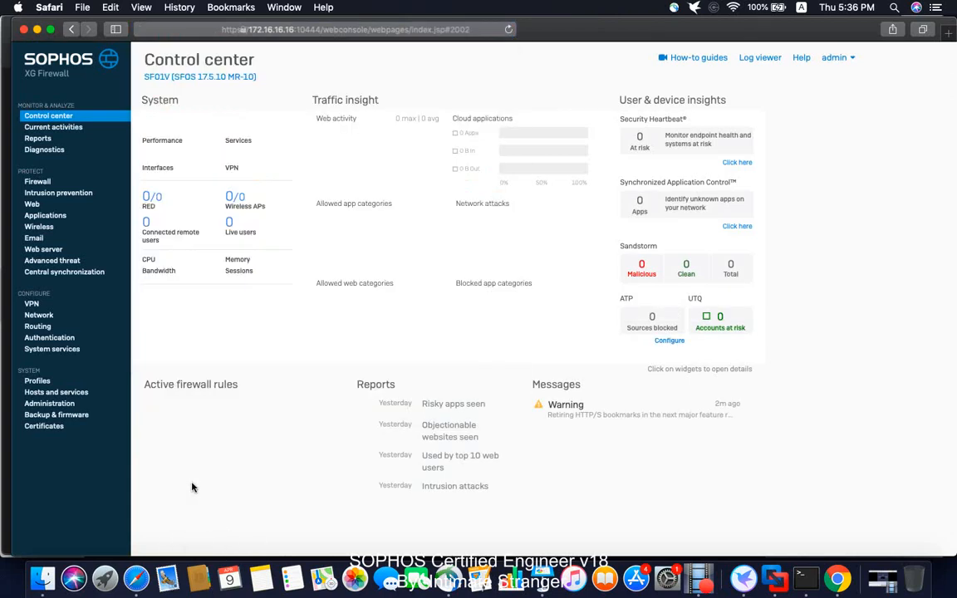
# Step: Examine the network interfaces and PortB's zone and IP assignment settings, leaving without saving
pyautogui.click(43, 315)
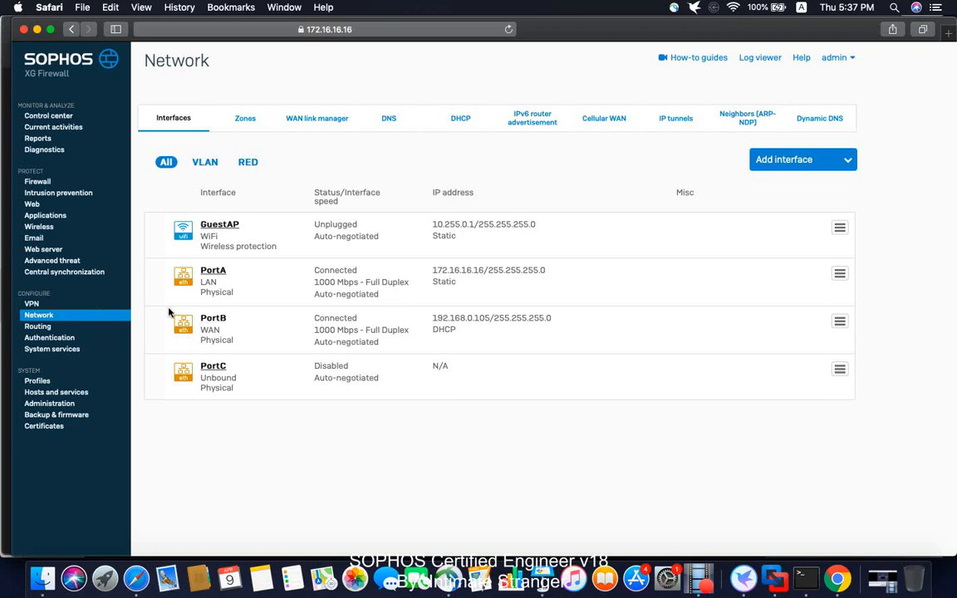
pyautogui.moveTo(839, 273)
pyautogui.moveTo(839, 322)
pyautogui.click(760, 371)
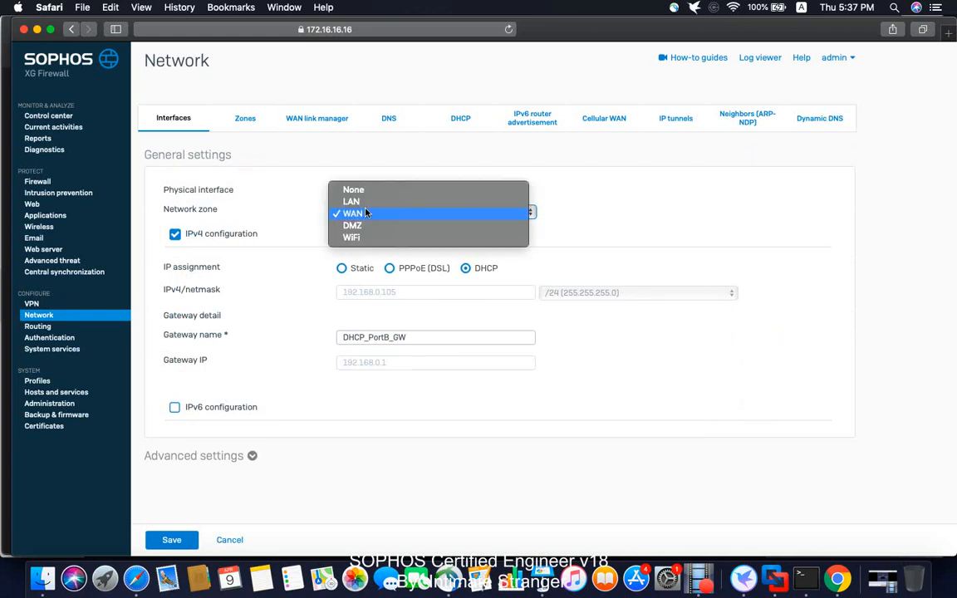
pyautogui.click(365, 214)
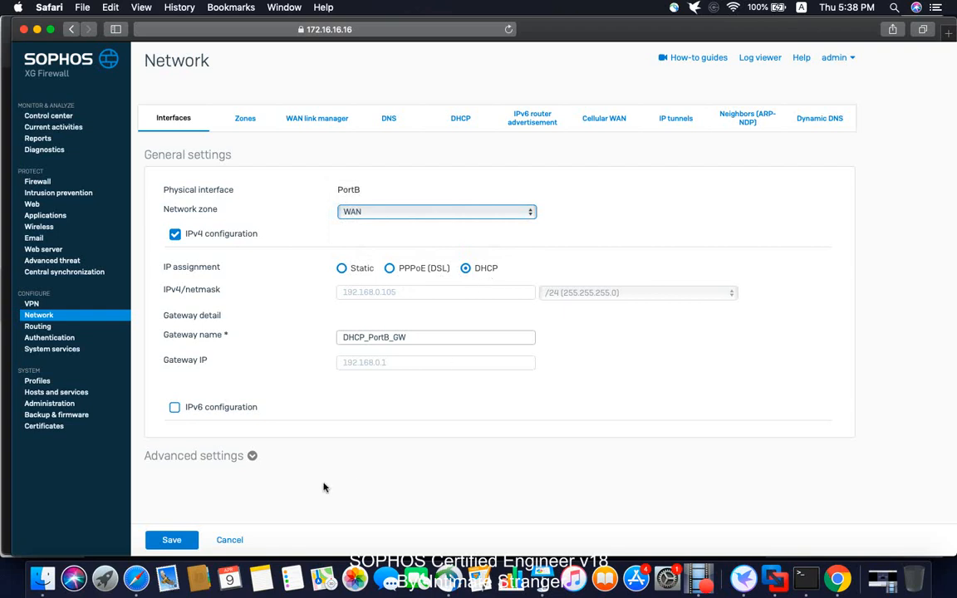
pyautogui.click(230, 540)
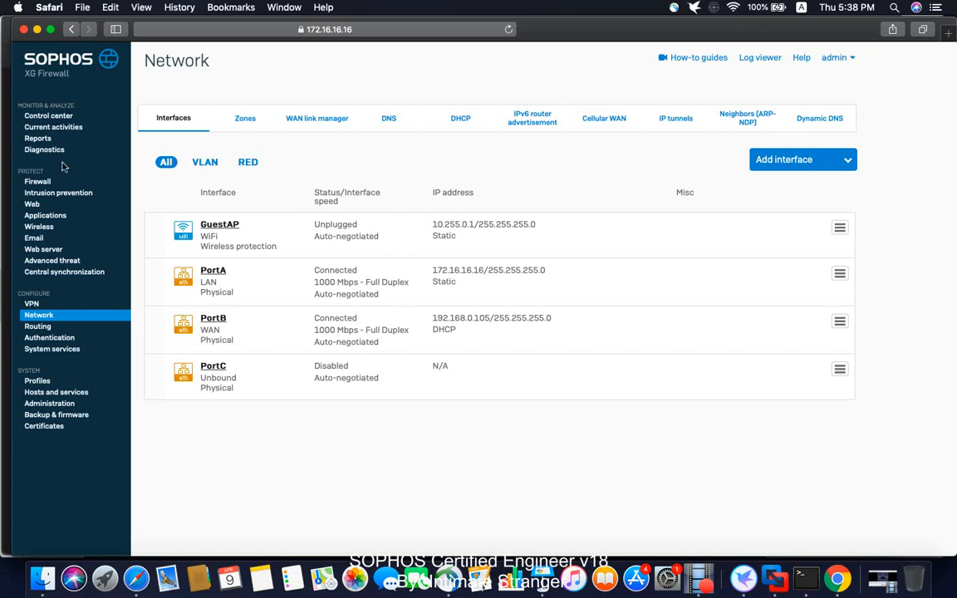
# Step: Check the installed firmware version in the Control center and open the firmware management page
pyautogui.click(49, 117)
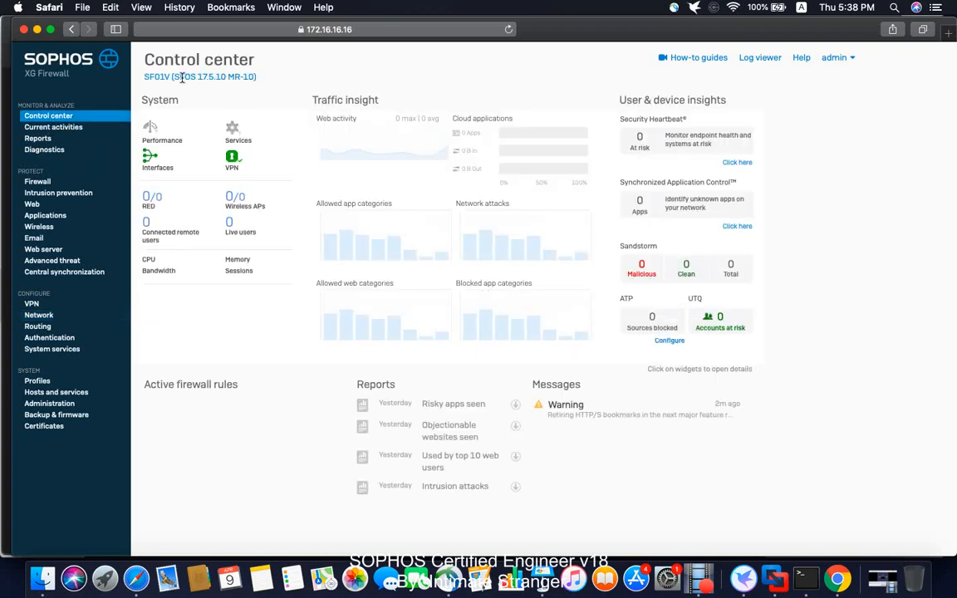
pyautogui.moveTo(174, 76); pyautogui.dragTo(214, 76)
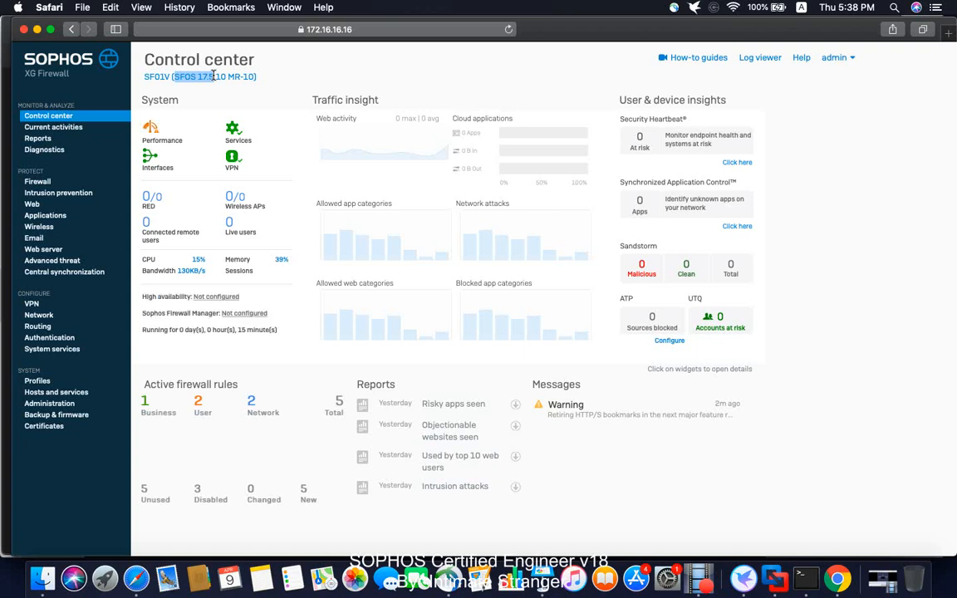
pyautogui.moveTo(213, 75); pyautogui.dragTo(225, 83)
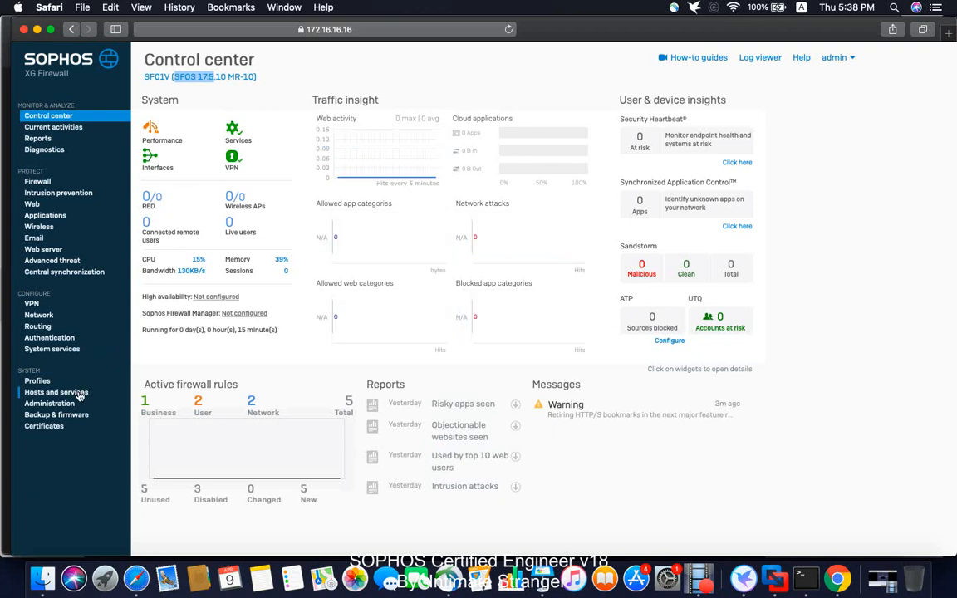
pyautogui.click(55, 414)
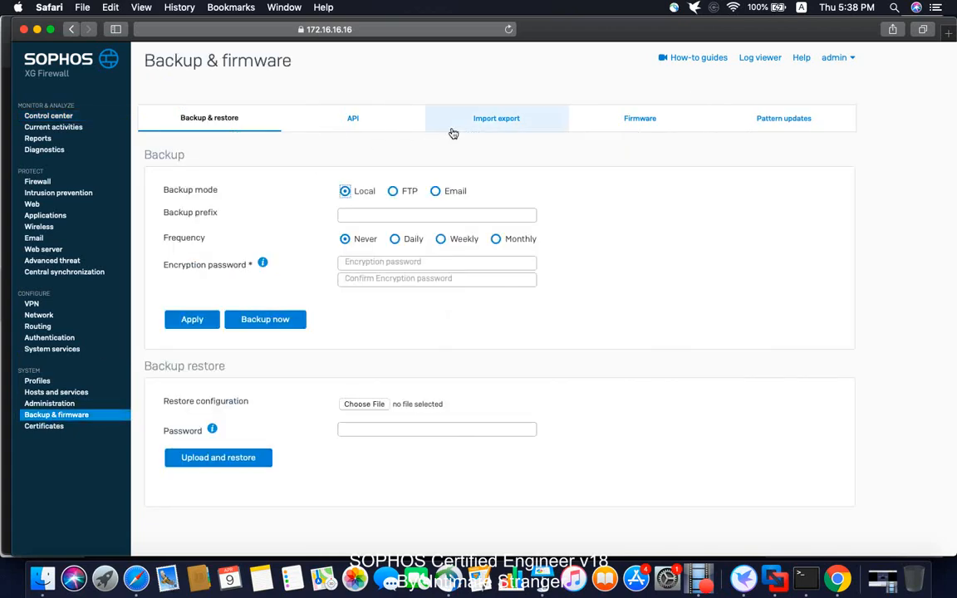
pyautogui.click(631, 120)
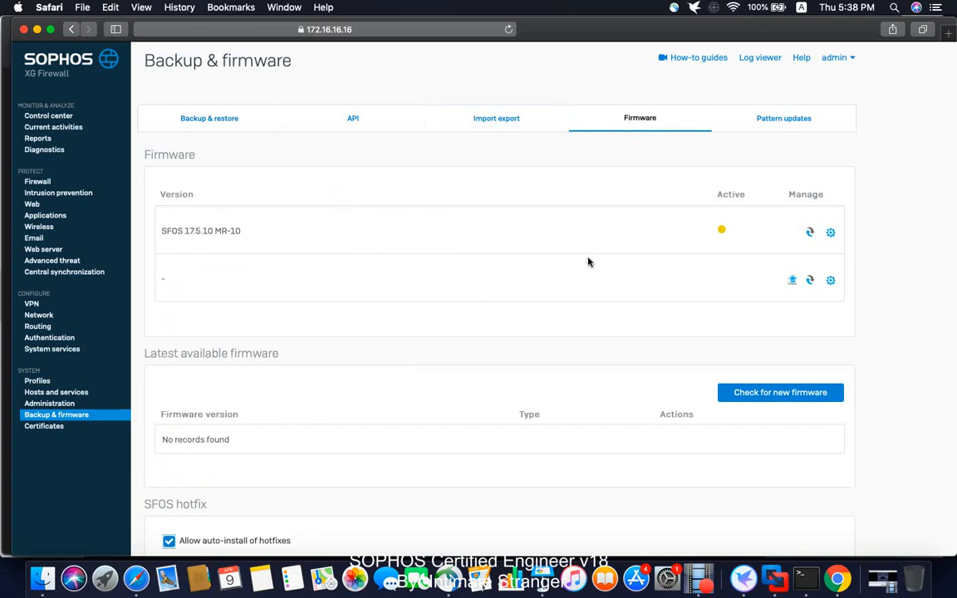
# Step: Review the firmware page, switch to Keynote to check the Network Protection slide's download options, and return to the firewall console
pyautogui.scroll(-1, 599, 322)
pyautogui.scroll(-1, 599, 321)
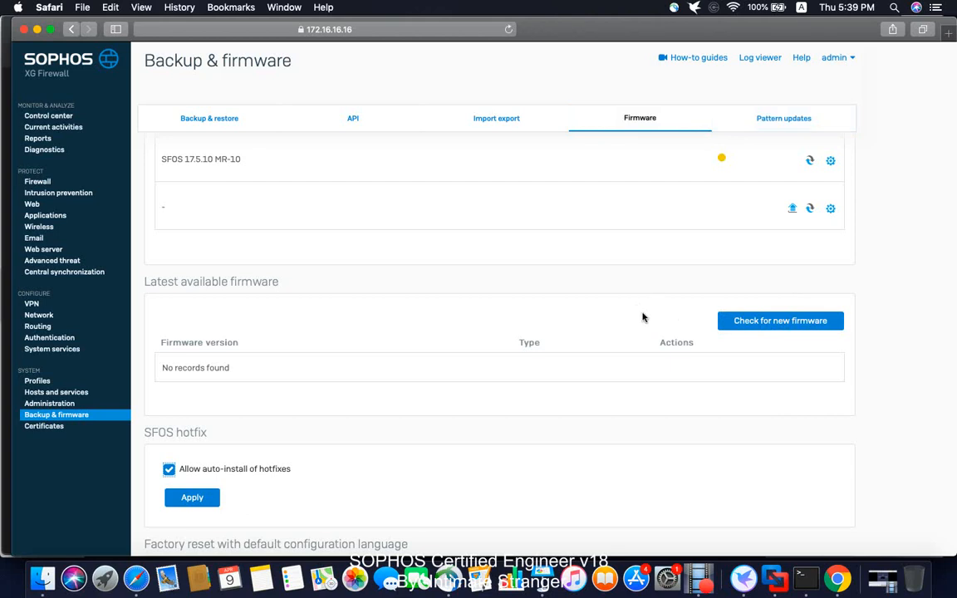
pyautogui.click(541, 579)
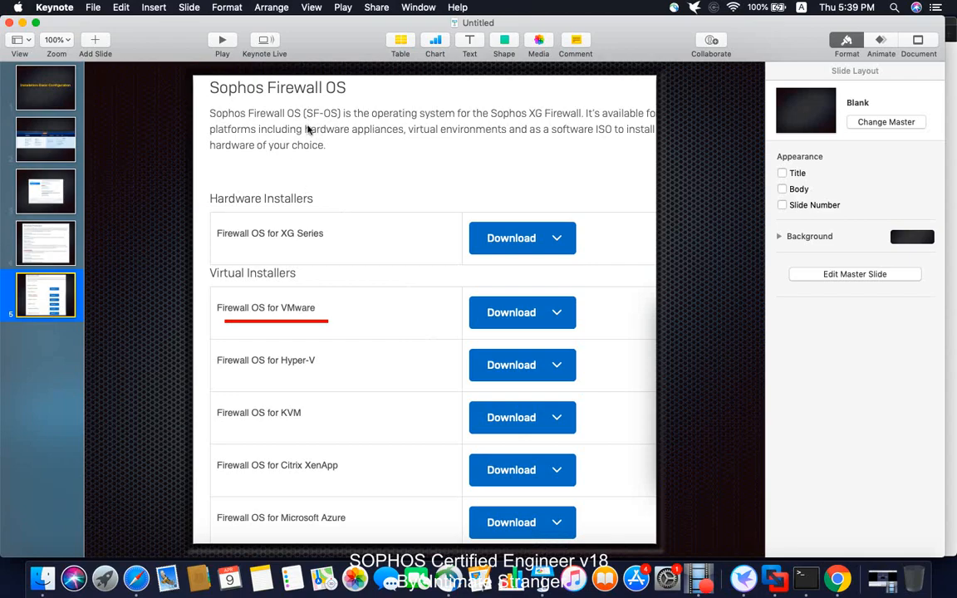
pyautogui.click(26, 248)
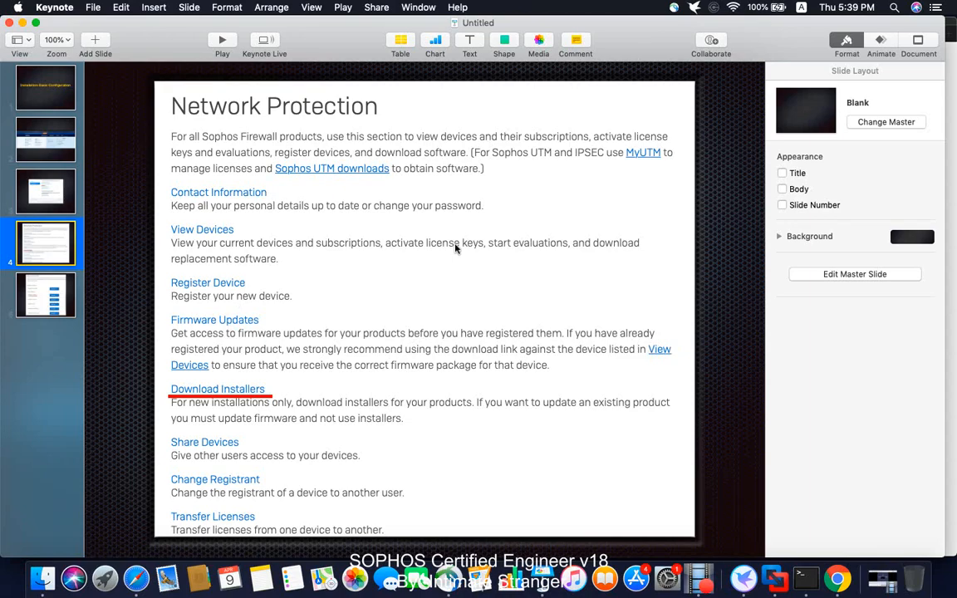
pyautogui.click(22, 23)
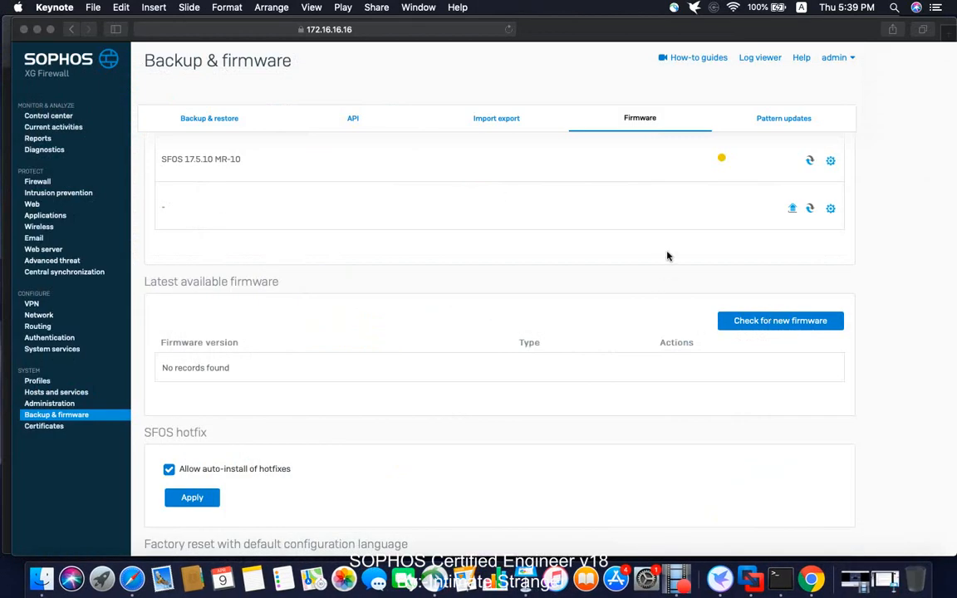
# Step: Choose VI-18.0.0_GA-Build354.VMW-354.sig from the Downloads folder as the upgrade file for the empty firmware slot
pyautogui.click(792, 213)
pyautogui.click(793, 209)
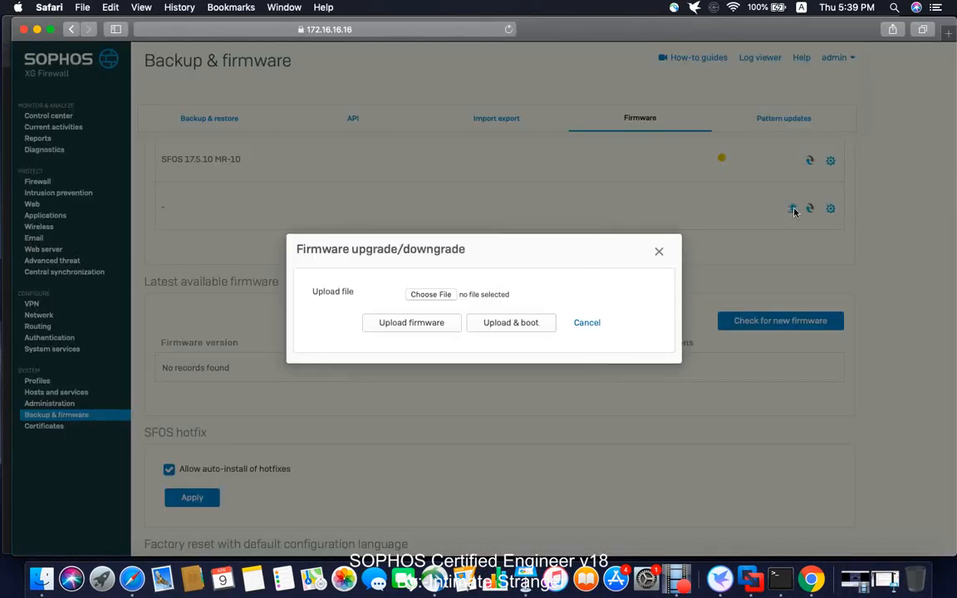
pyautogui.click(441, 296)
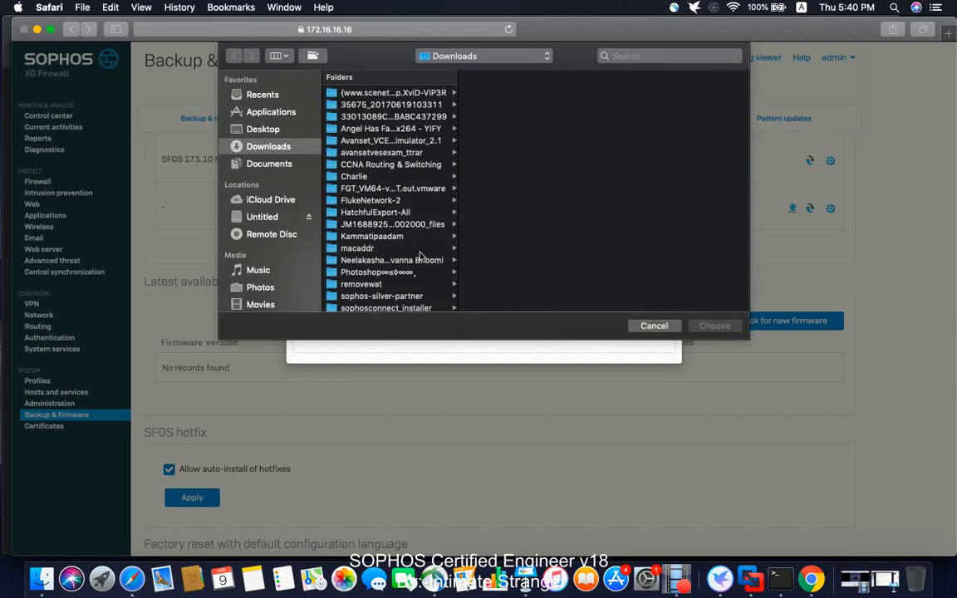
pyautogui.scroll(-5, 419, 255)
pyautogui.scroll(-15, 419, 256)
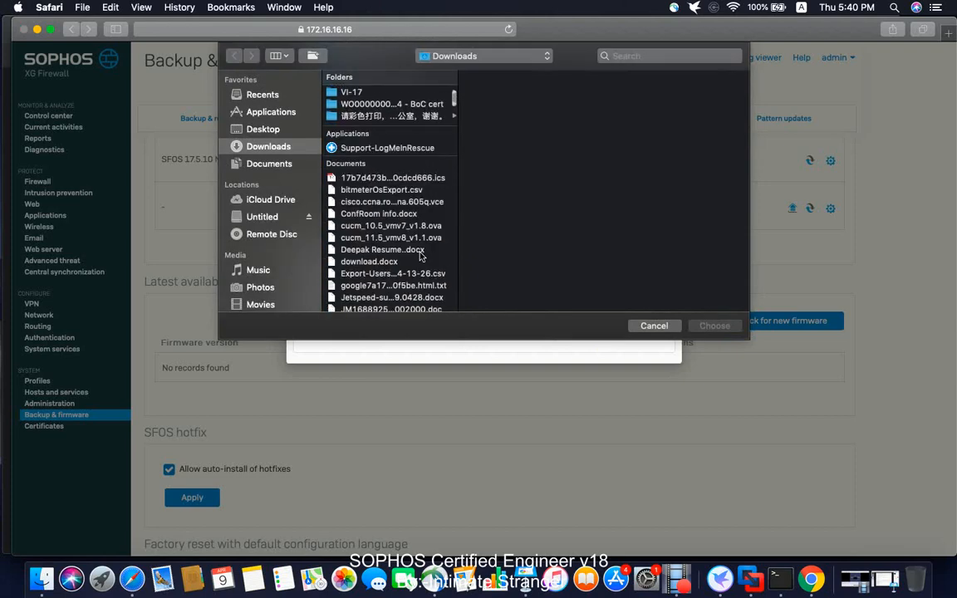
pyautogui.scroll(-15, 419, 255)
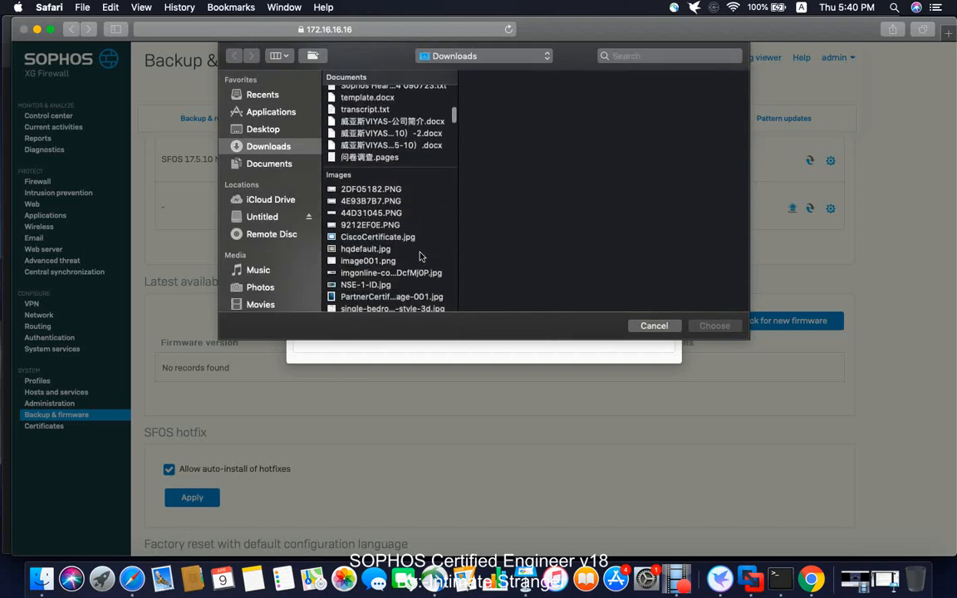
pyautogui.scroll(-15, 421, 257)
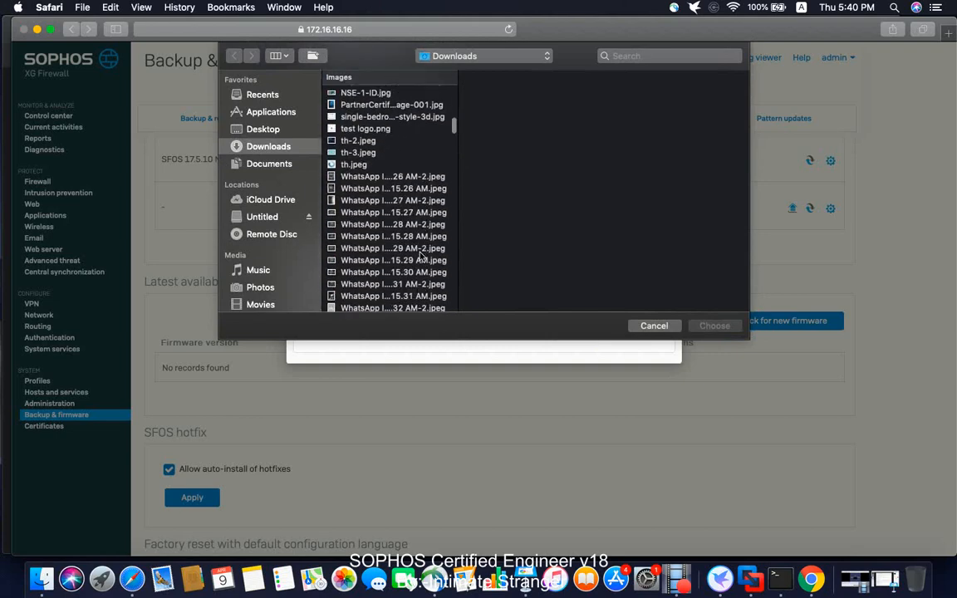
pyautogui.scroll(-15, 421, 257)
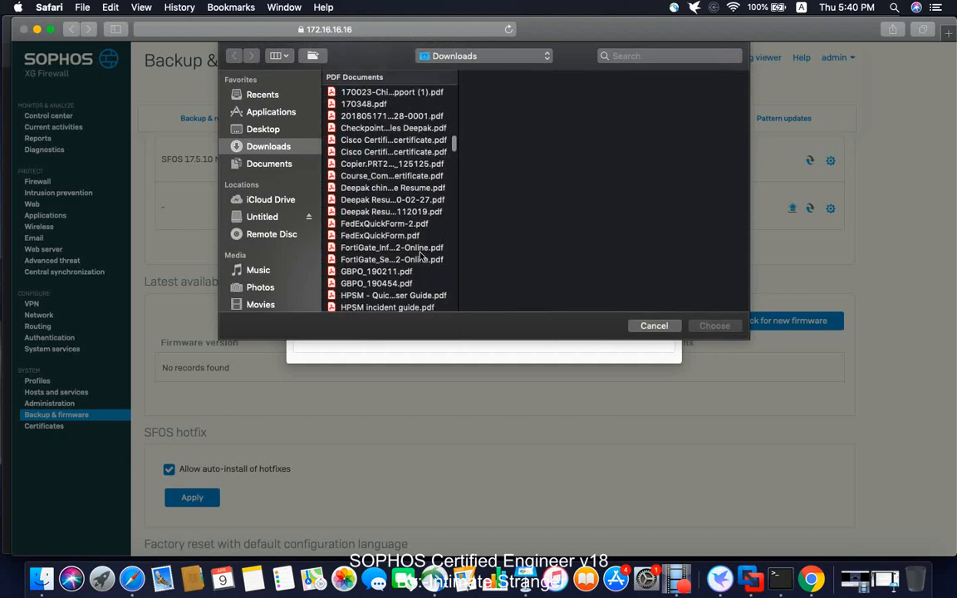
pyautogui.scroll(-15, 421, 257)
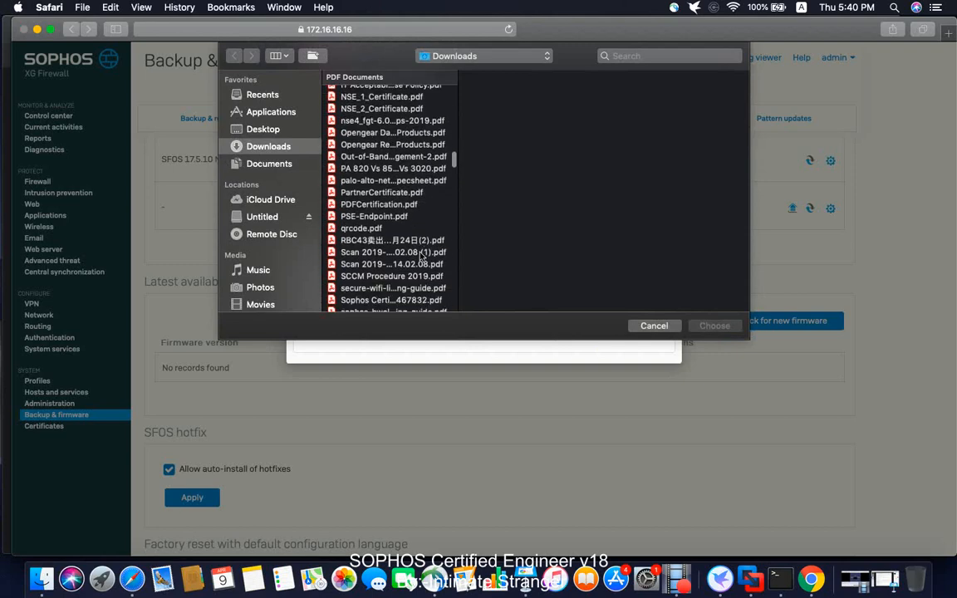
pyautogui.scroll(-10, 421, 256)
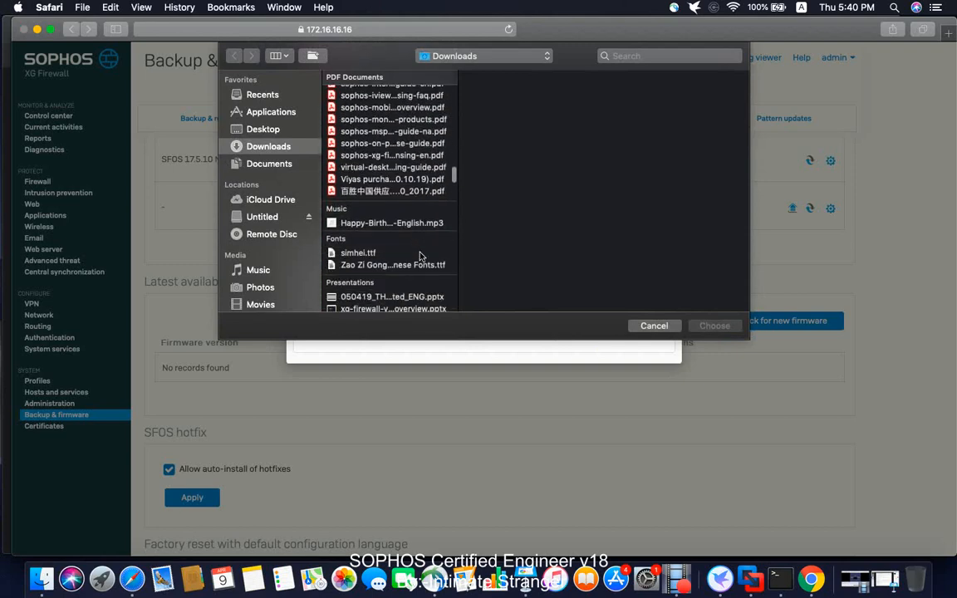
pyautogui.scroll(-10, 421, 257)
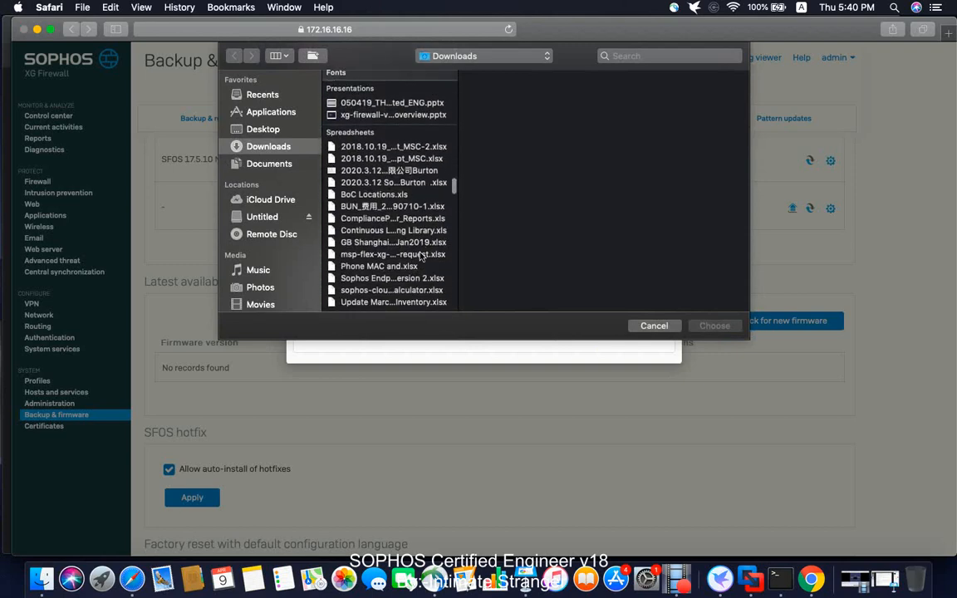
pyautogui.scroll(-3, 421, 257)
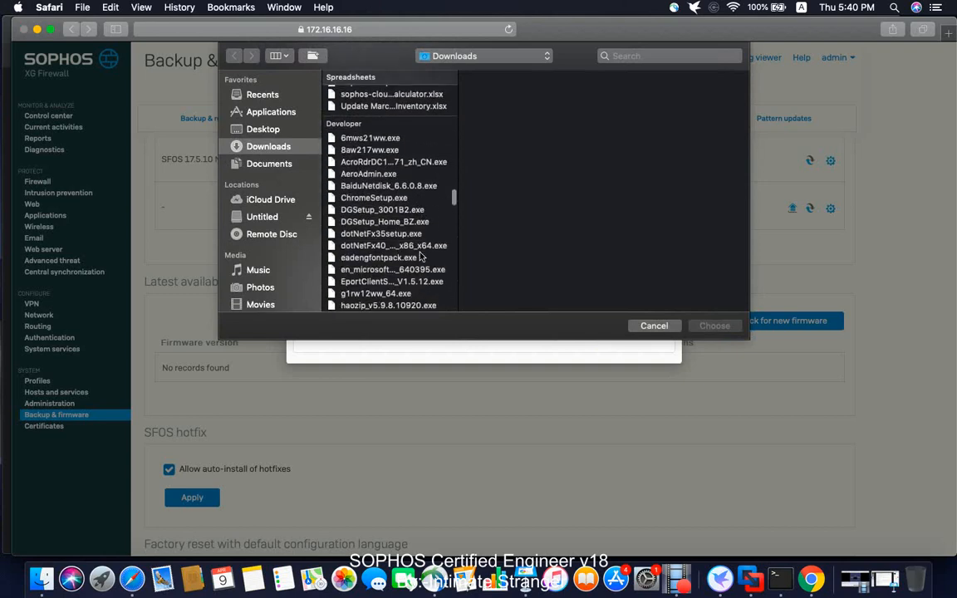
pyautogui.scroll(-6, 421, 256)
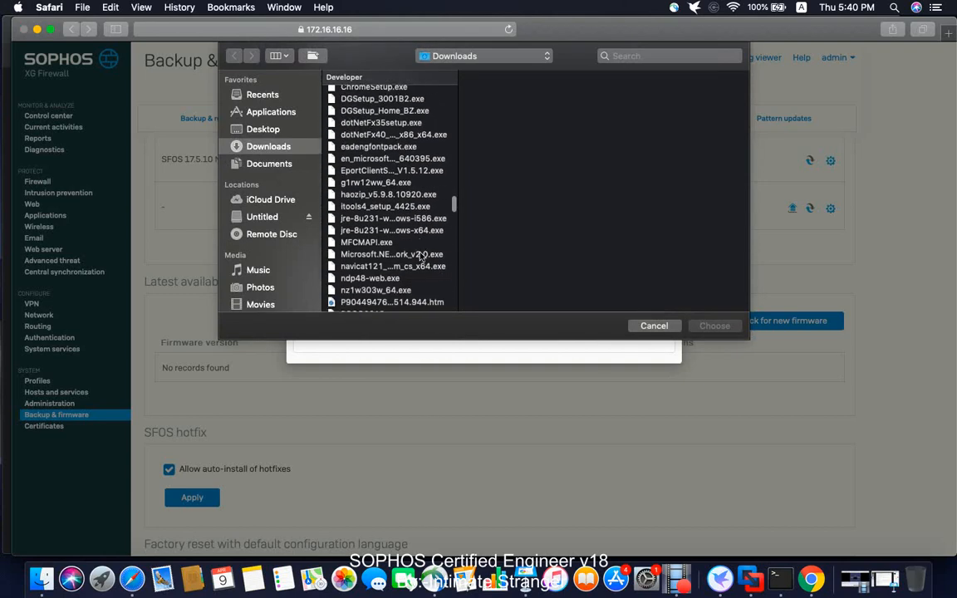
pyautogui.scroll(-10, 421, 256)
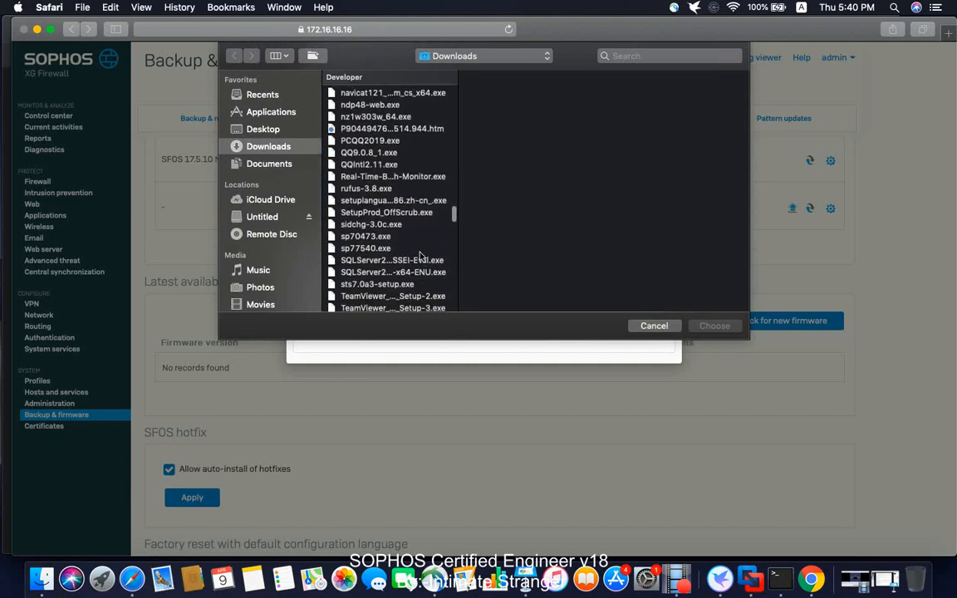
pyautogui.scroll(-8, 421, 257)
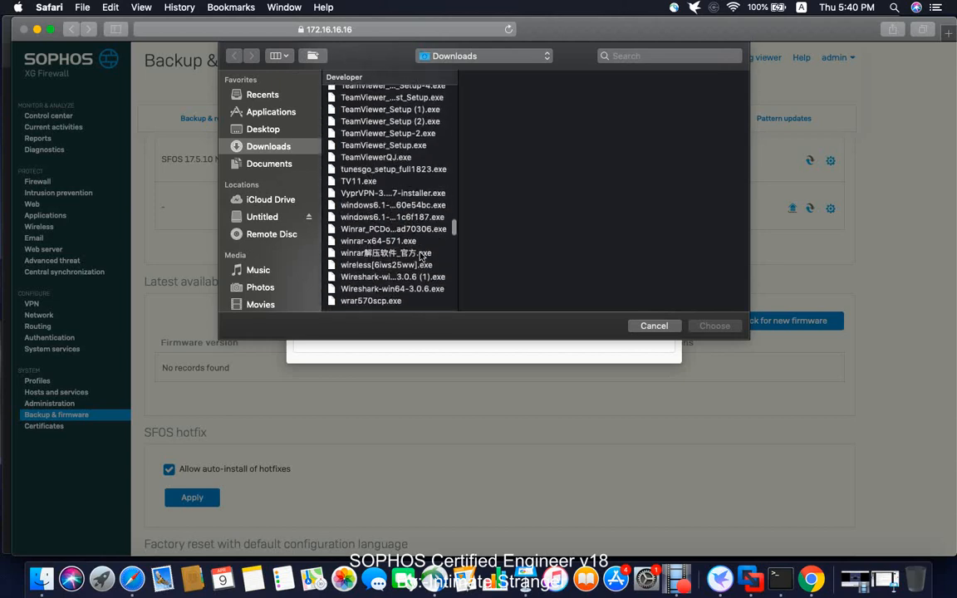
pyautogui.scroll(-9, 421, 256)
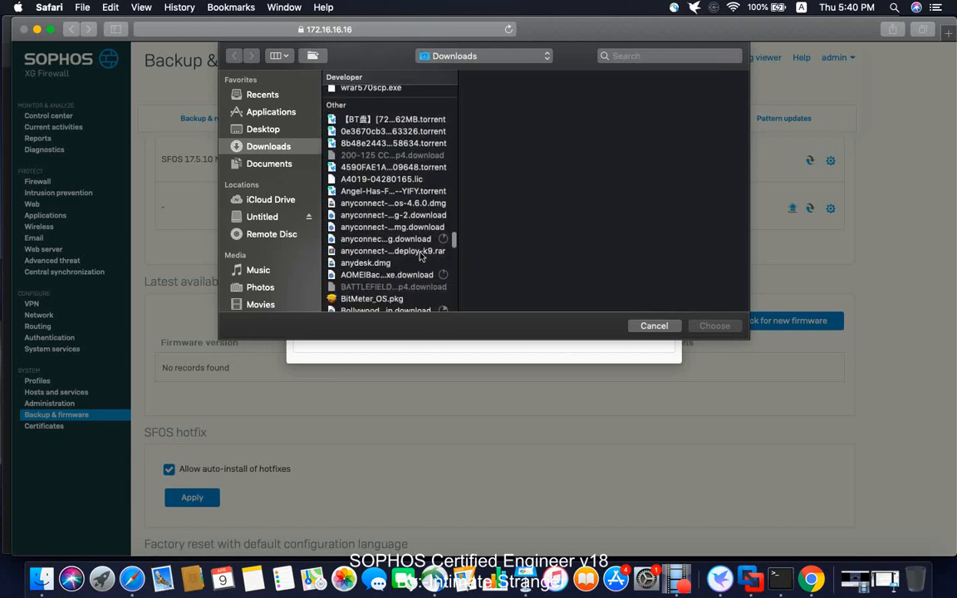
pyautogui.scroll(-8, 421, 257)
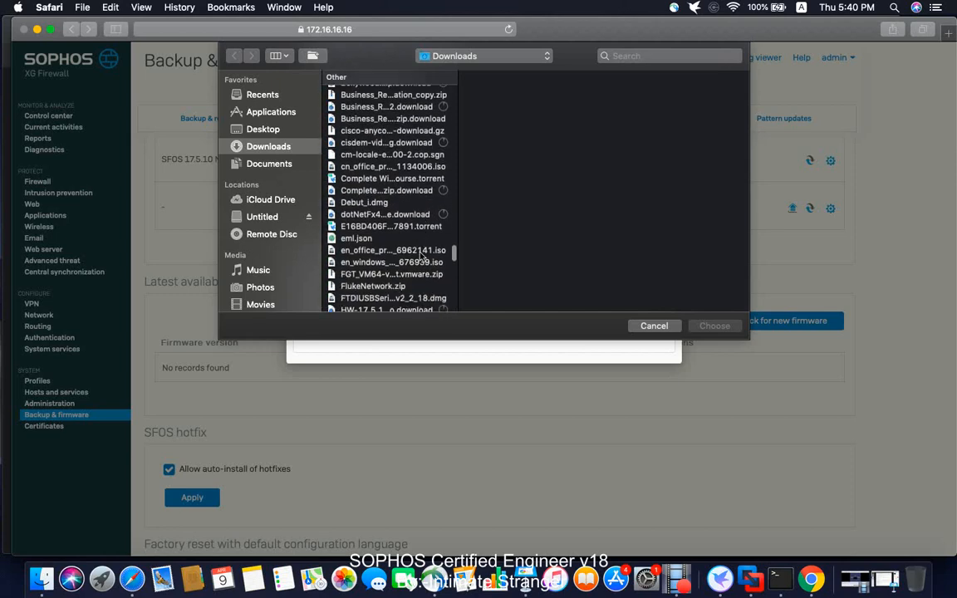
pyautogui.scroll(-10, 420, 256)
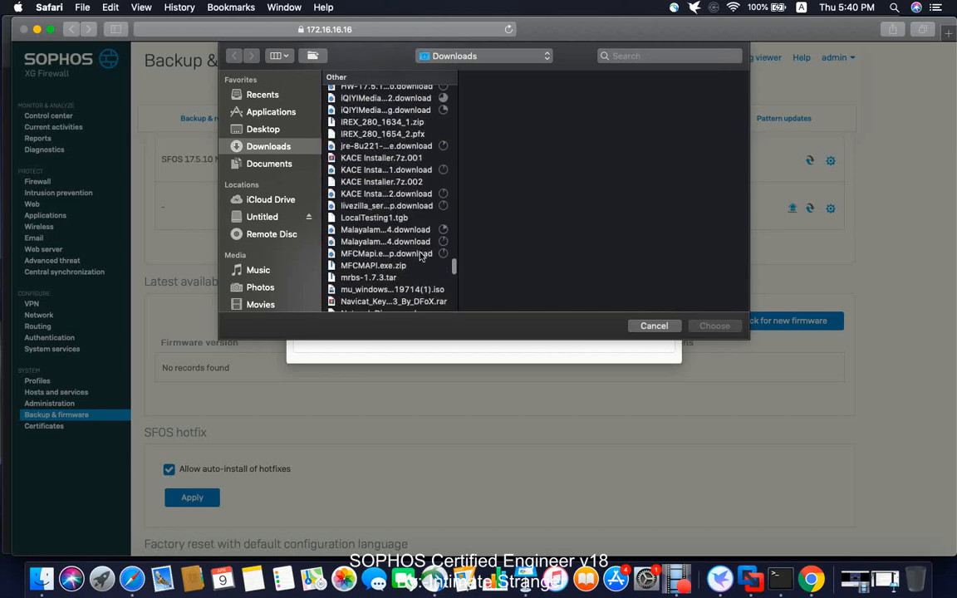
pyautogui.scroll(-7, 421, 256)
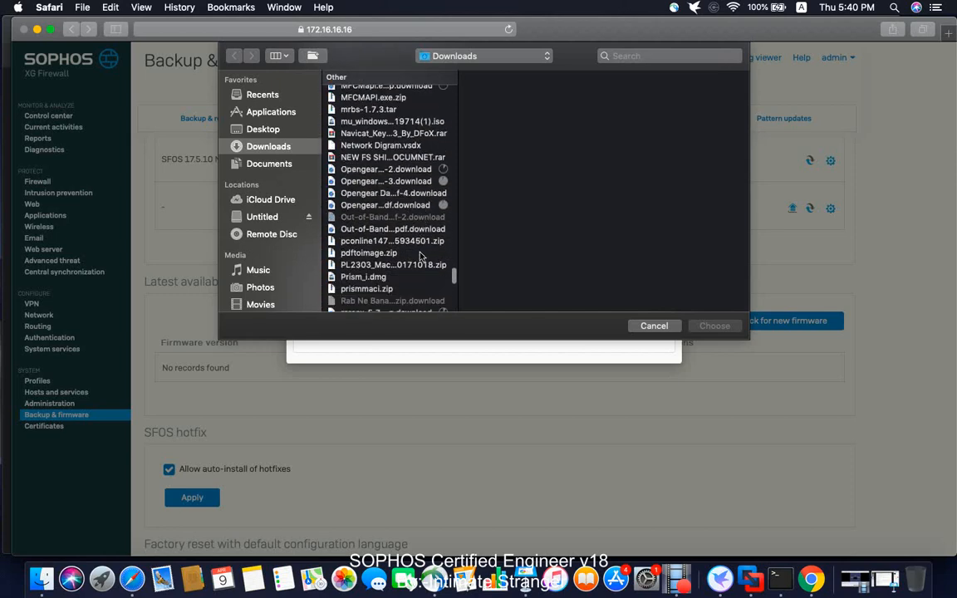
pyautogui.scroll(4, 421, 257)
pyautogui.scroll(-5, 420, 256)
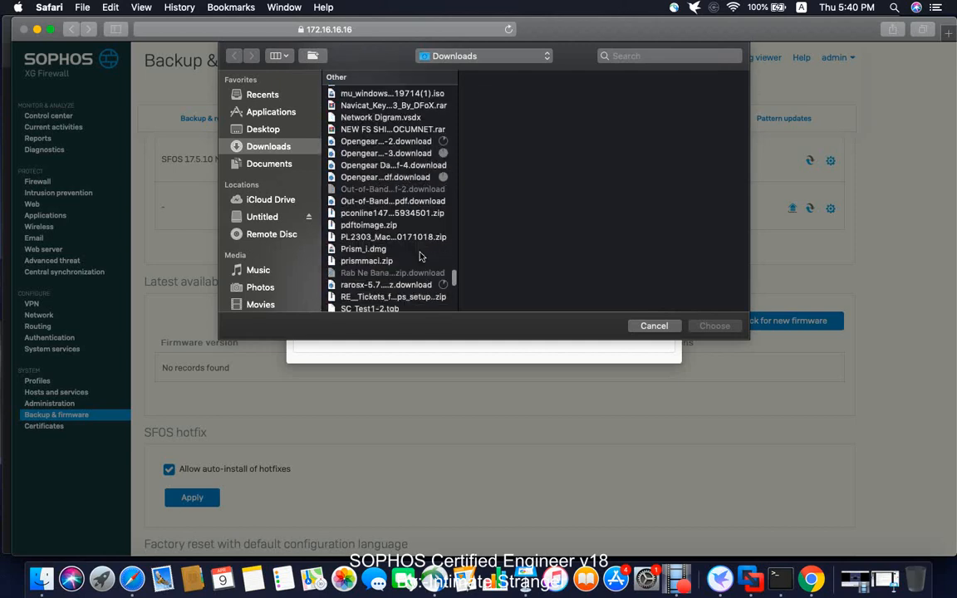
pyautogui.scroll(-6, 421, 257)
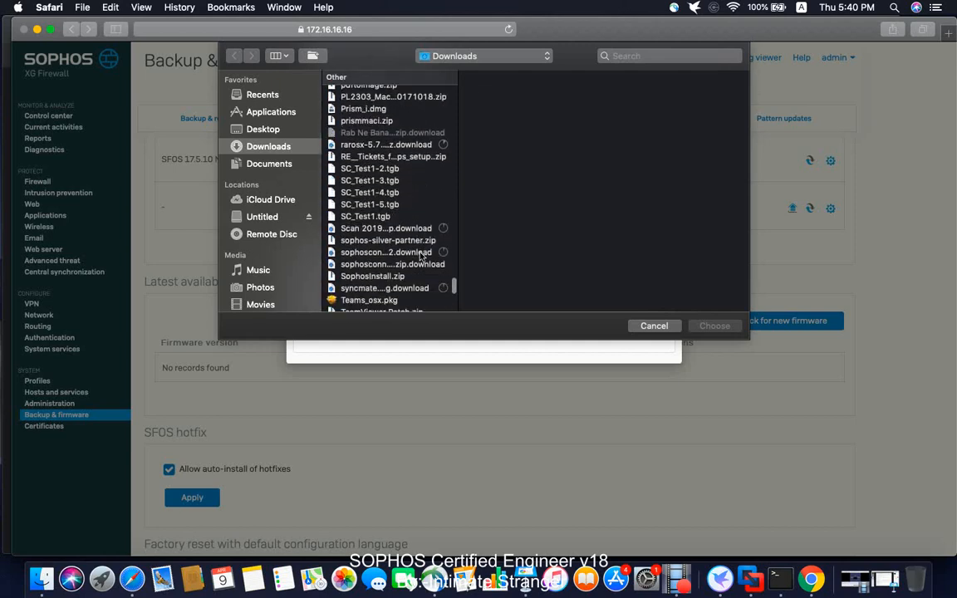
pyautogui.scroll(-6, 421, 256)
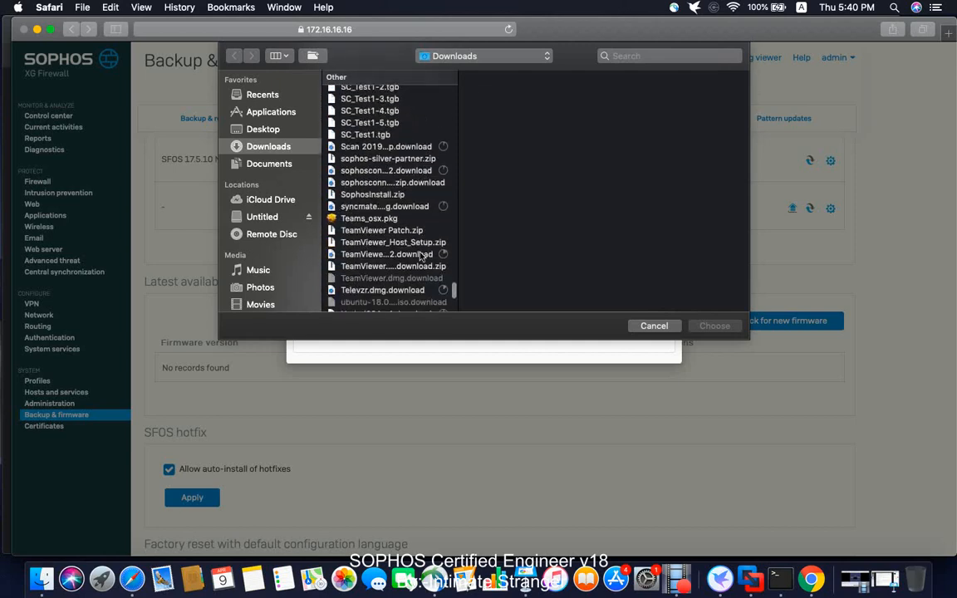
pyautogui.scroll(-4, 421, 257)
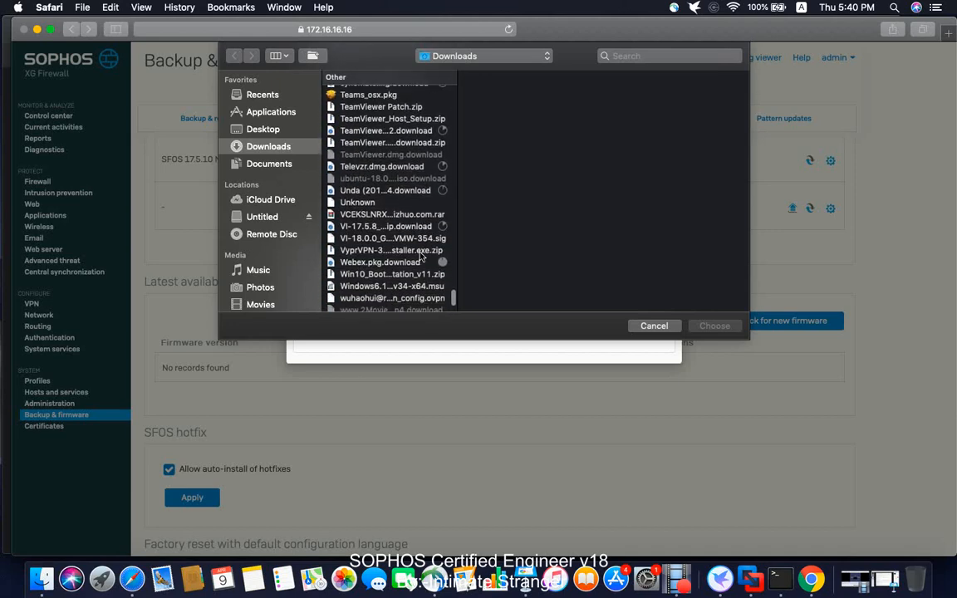
pyautogui.scroll(-2, 421, 256)
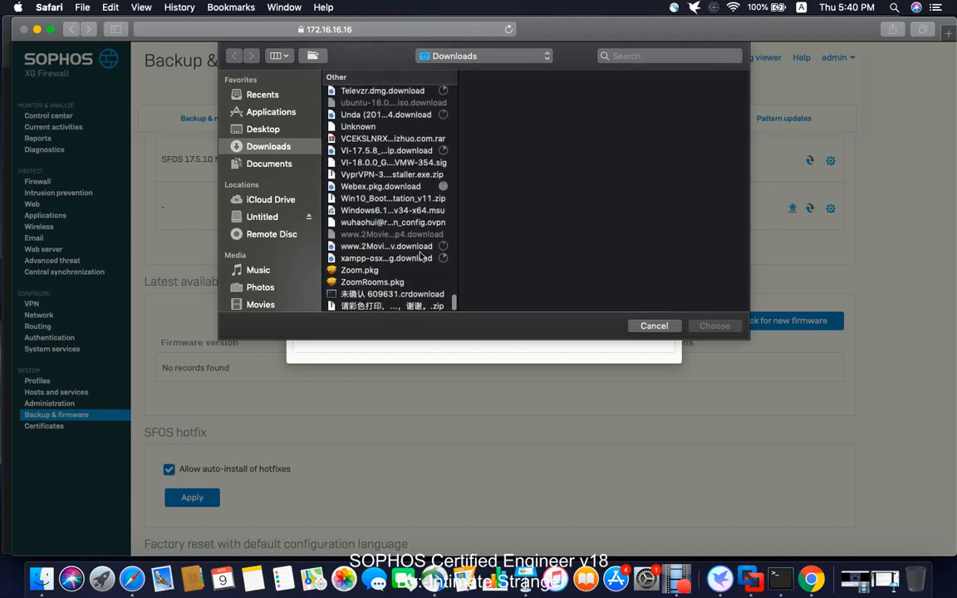
pyautogui.scroll(1, 421, 256)
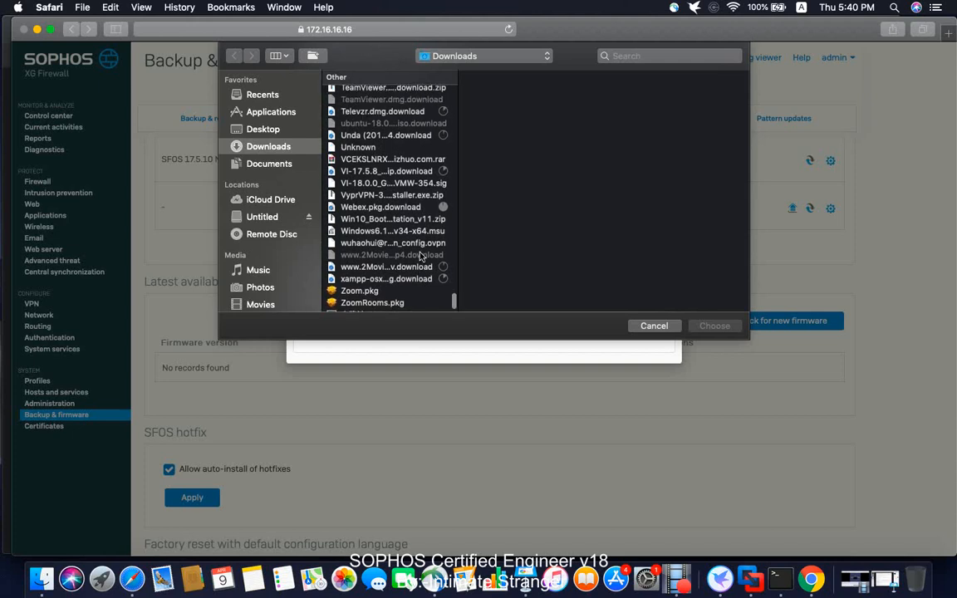
pyautogui.click(387, 188)
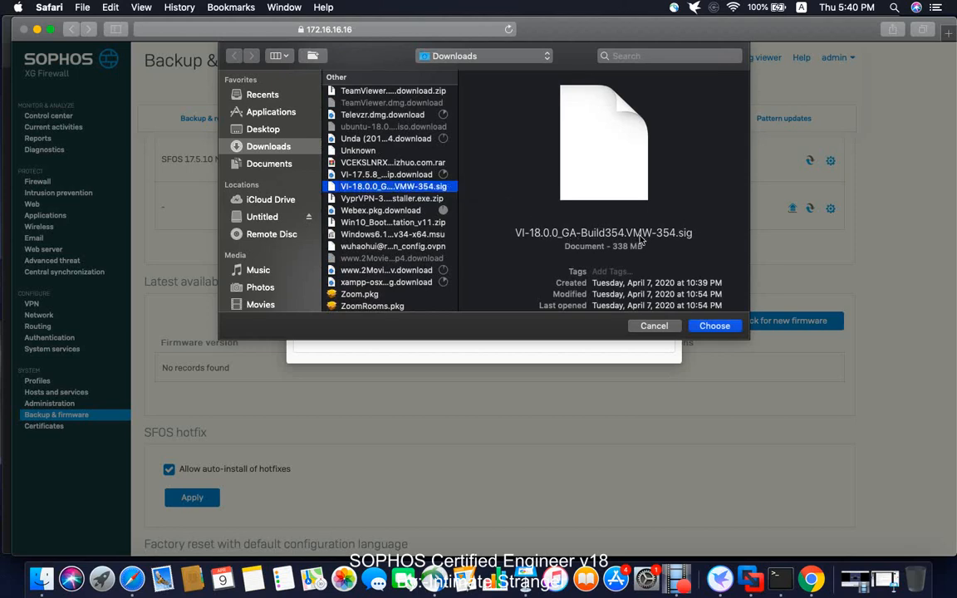
pyautogui.click(715, 325)
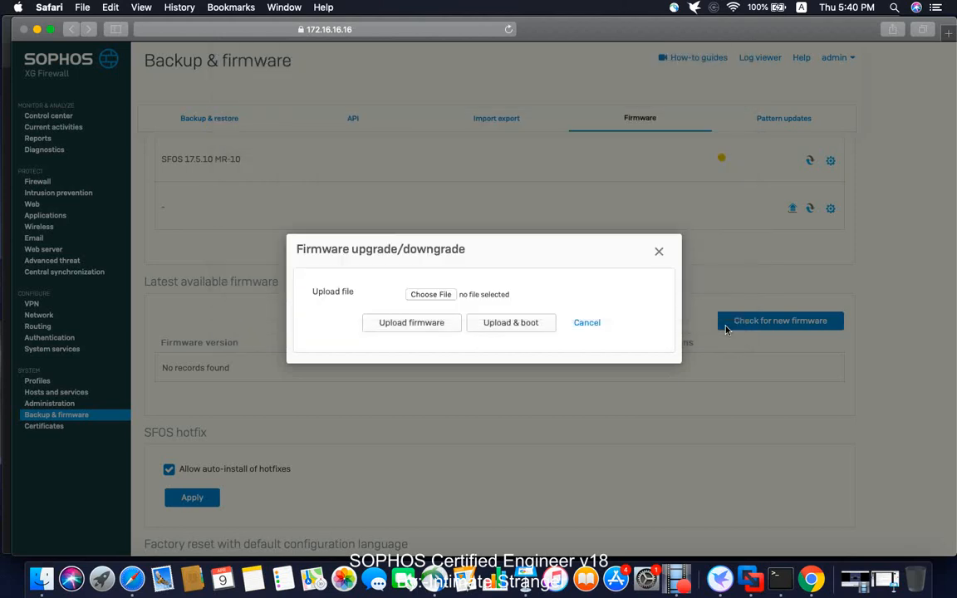
# Step: Upload the chosen firmware without booting it and confirm replacing the non-active firmware image
pyautogui.click(412, 323)
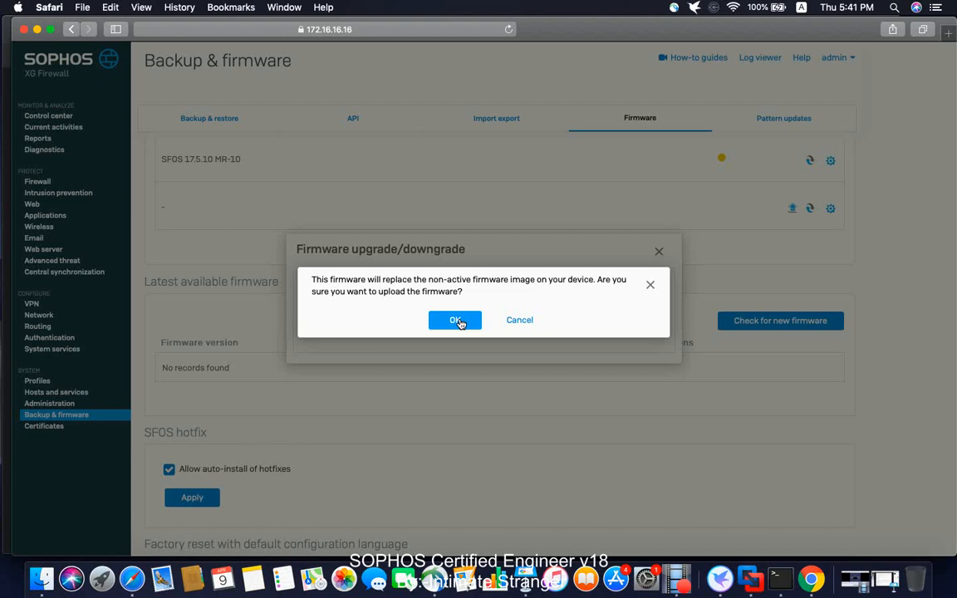
pyautogui.click(458, 321)
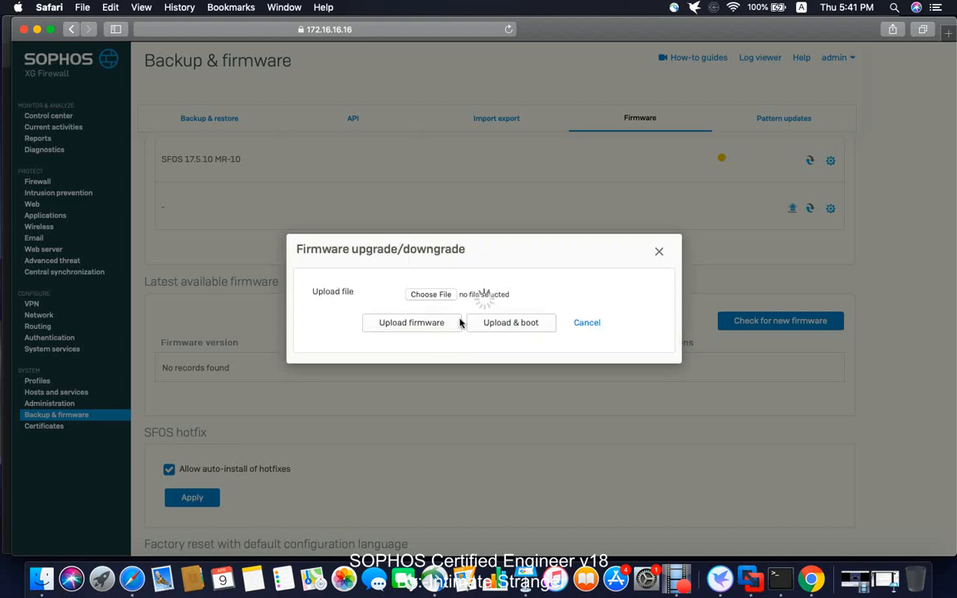